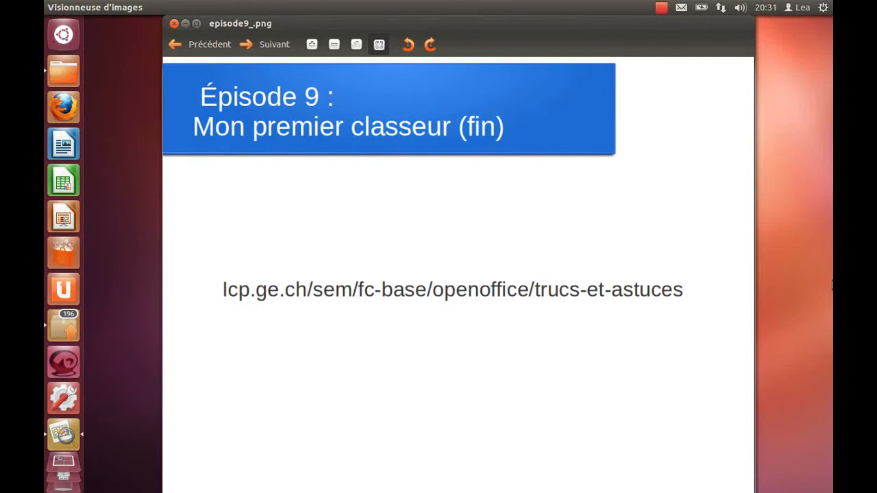
pyautogui.click(661, 9)
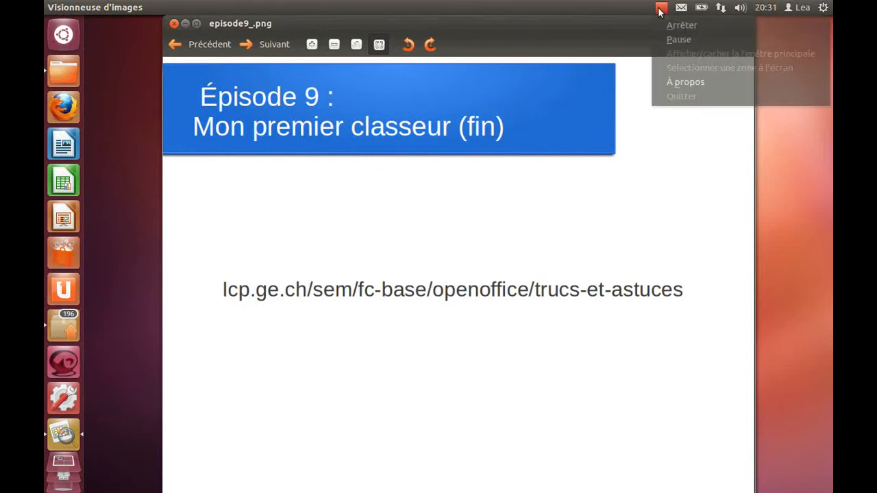
pyautogui.click(670, 27)
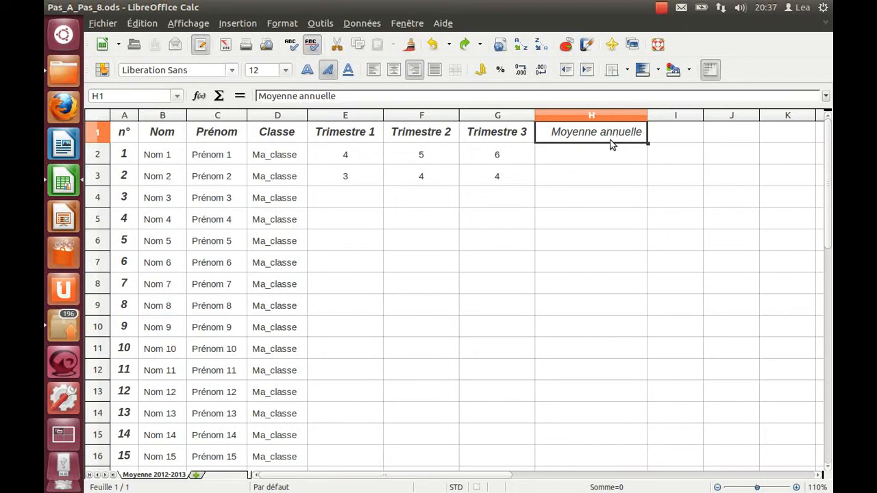
# Enter the annual average formula =(e2+f2+g2)/3 in cell H2
pyautogui.click(600, 154)
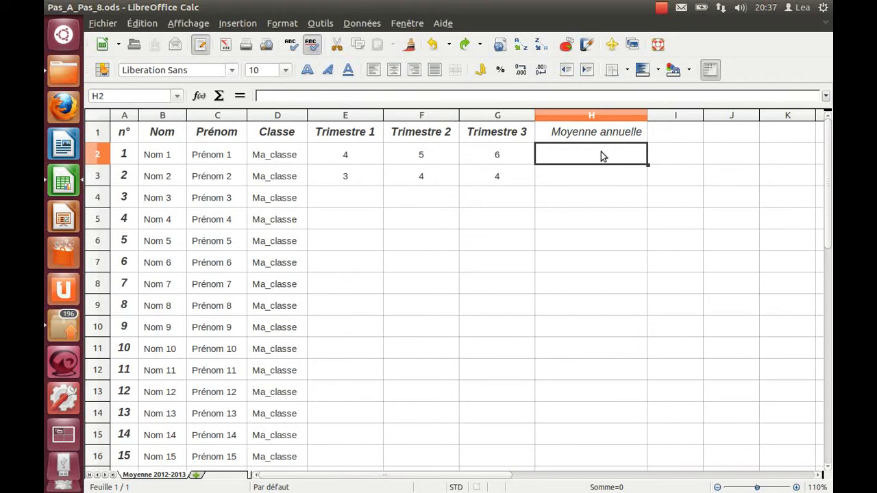
pyautogui.write('=')
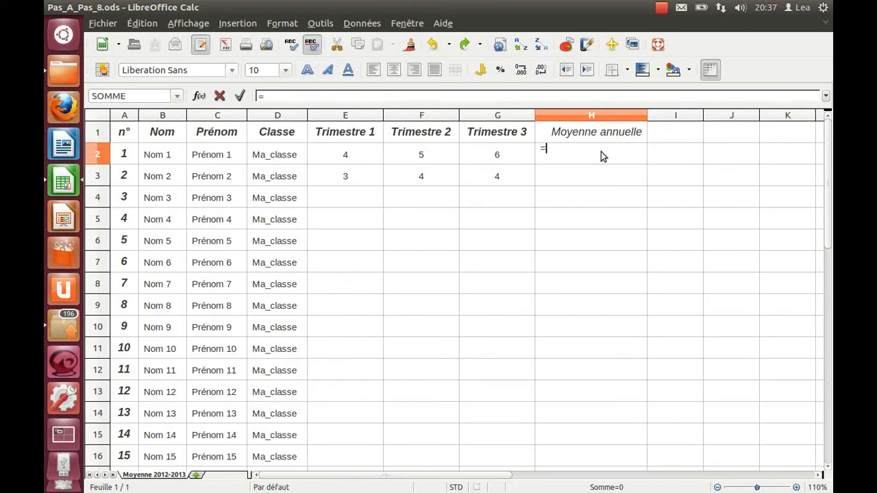
pyautogui.write('(e2+f2')
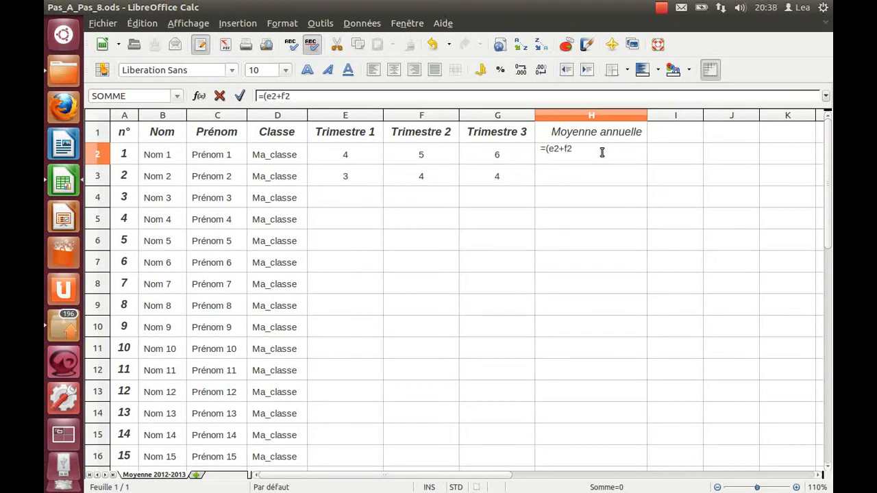
pyautogui.write('+g2)/3')
pyautogui.press('Return')
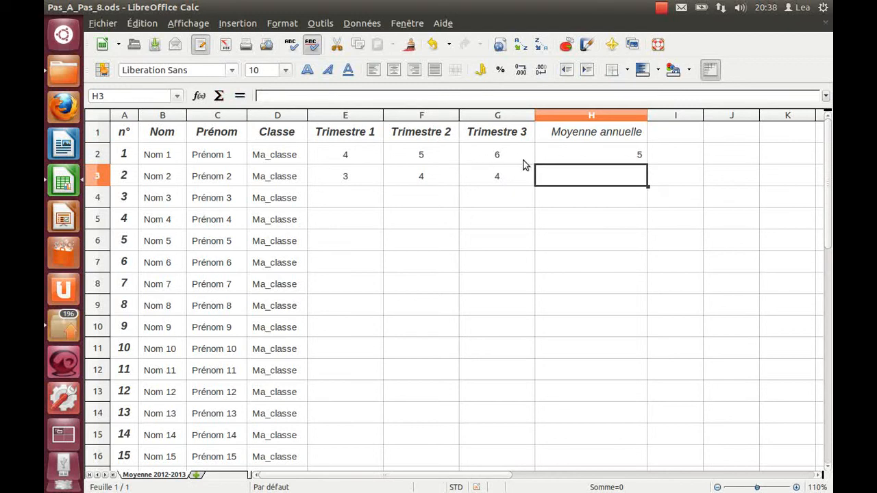
# Examine which cells the annual average formula in H2 refers to, leaving the formula as it is
pyautogui.click(560, 153)
pyautogui.doubleClick(561, 154)
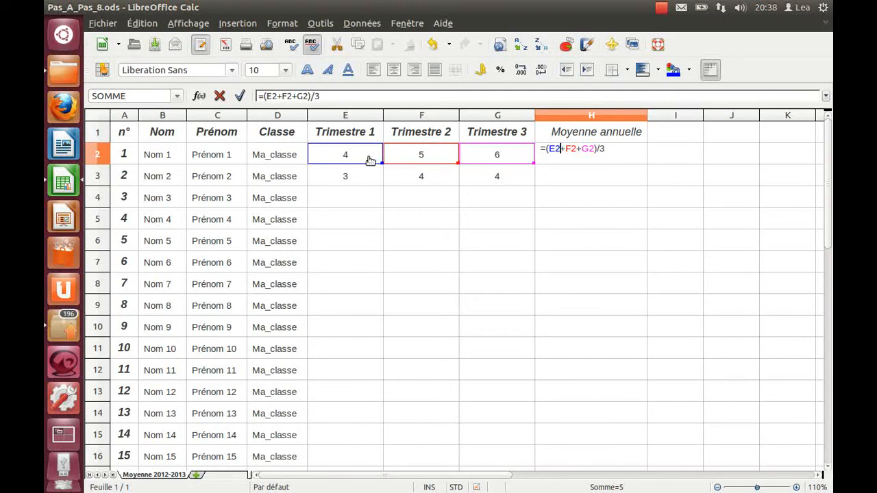
pyautogui.moveTo(372, 165)
pyautogui.mouseDown()
pyautogui.moveTo(373, 176)
pyautogui.moveTo(371, 157)
pyautogui.mouseUp()
pyautogui.press('Return')
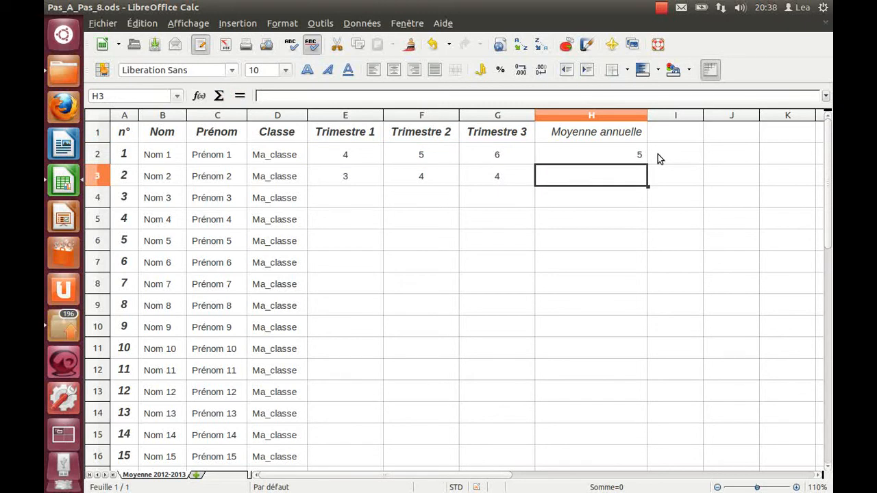
pyautogui.click(612, 154)
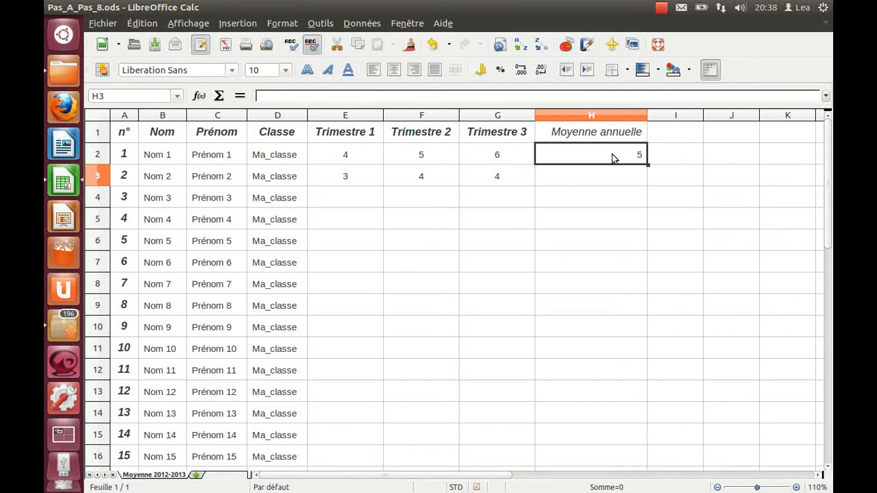
pyautogui.doubleClick(612, 154)
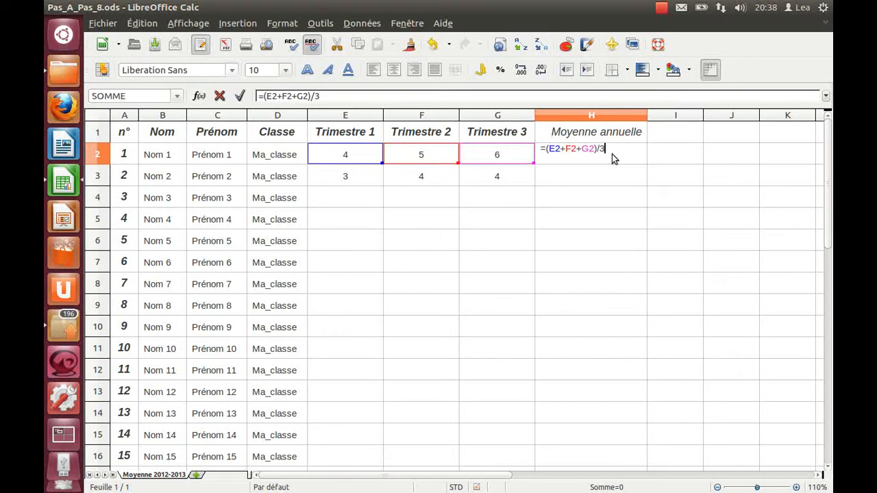
pyautogui.press('Return')
# Re-enter the formula =(E2+F2+G2)/3 in H2, picking the three term grade cells in the sheet as references
pyautogui.click(612, 155)
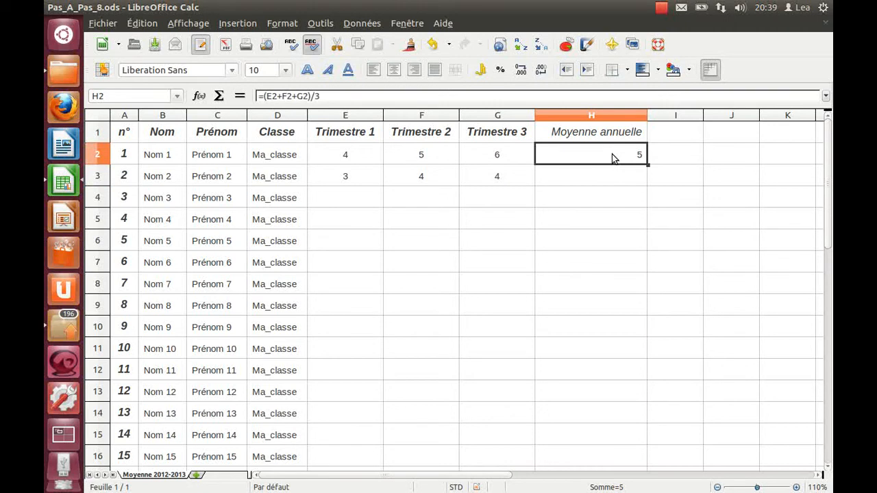
pyautogui.write('=')
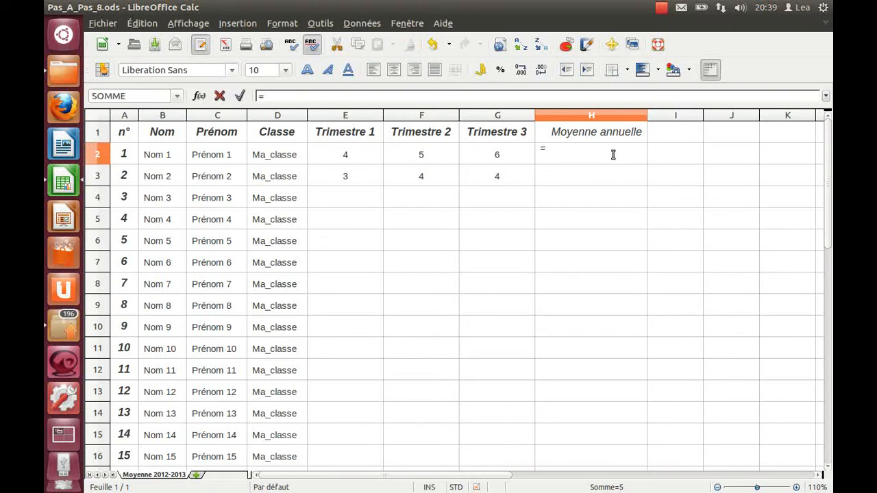
pyautogui.write('(')
pyautogui.click(353, 157)
pyautogui.write('+')
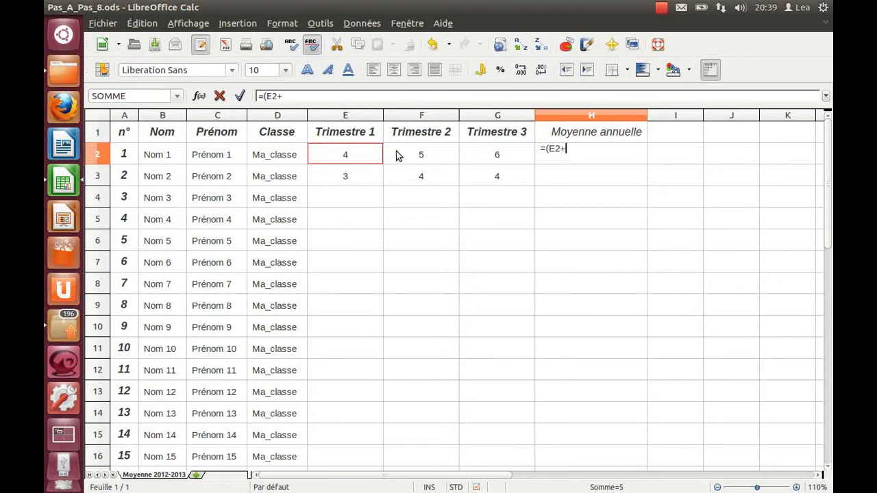
pyautogui.click(417, 154)
pyautogui.write('+')
pyautogui.click(490, 160)
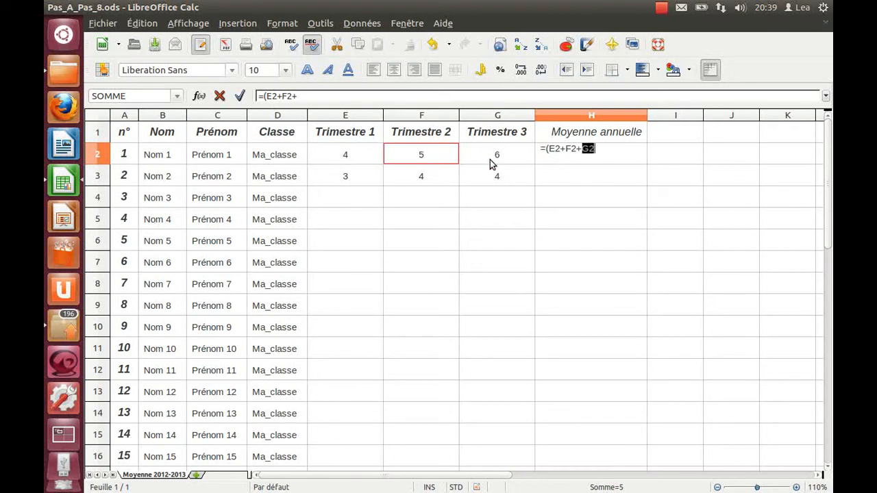
pyautogui.write(')')
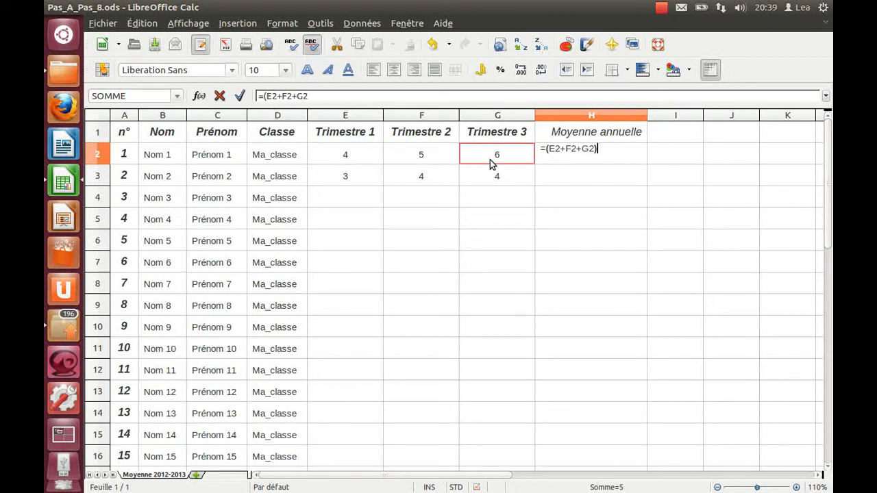
pyautogui.write('/3')
pyautogui.press('Return')
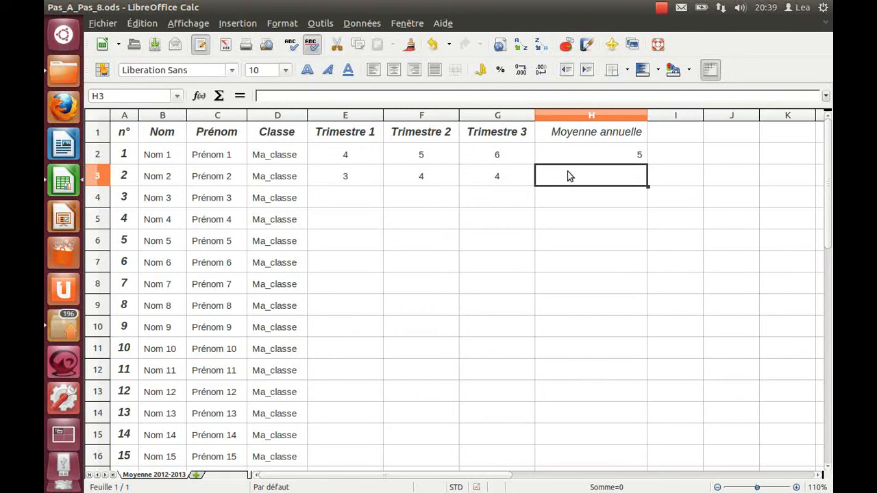
# Fill the annual average formula from H2 down to H3
pyautogui.click(583, 157)
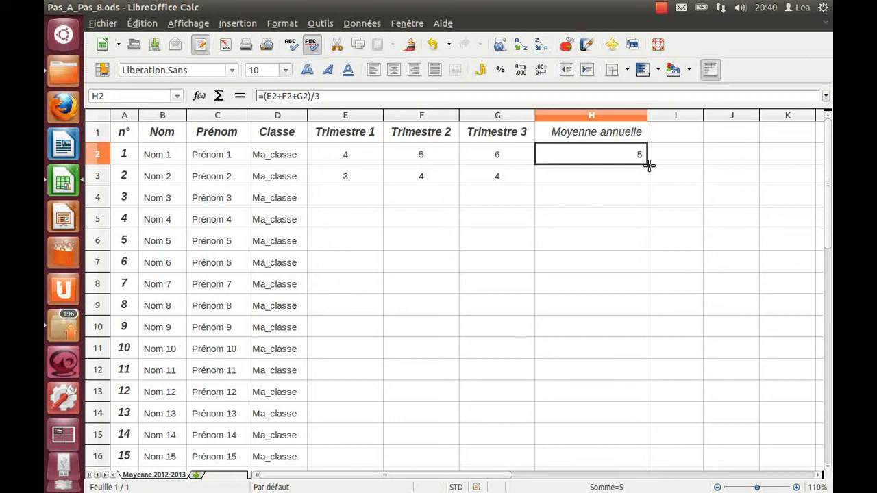
pyautogui.moveTo(648, 165); pyautogui.dragTo(649, 183)
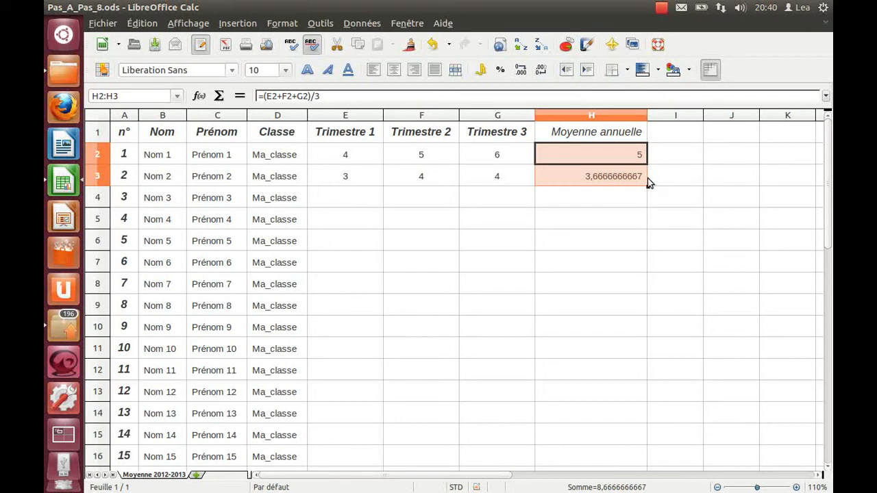
# Format the average in H3 as a number with 1 decimal place
pyautogui.click(634, 178)
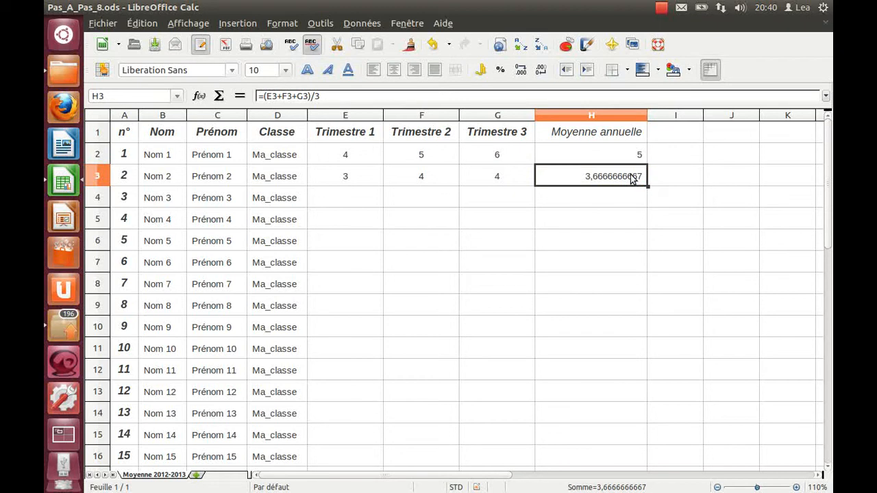
pyautogui.hotkey('ctrl', '1')
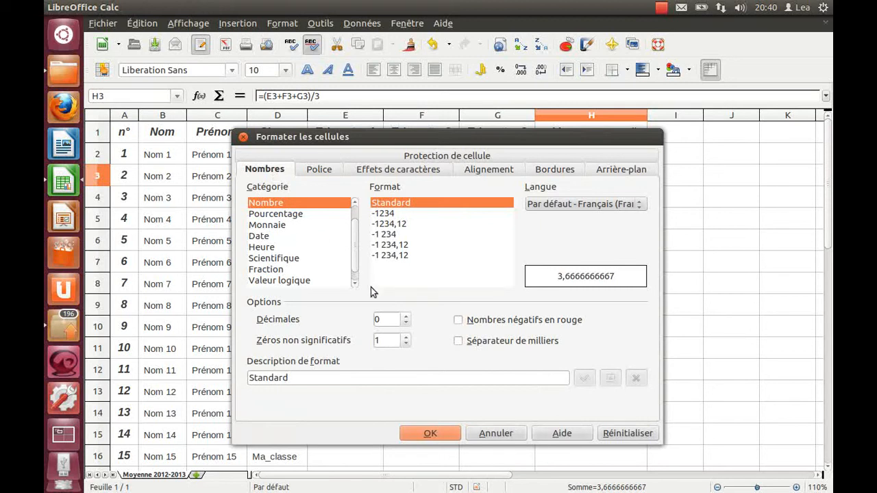
pyautogui.click(407, 317)
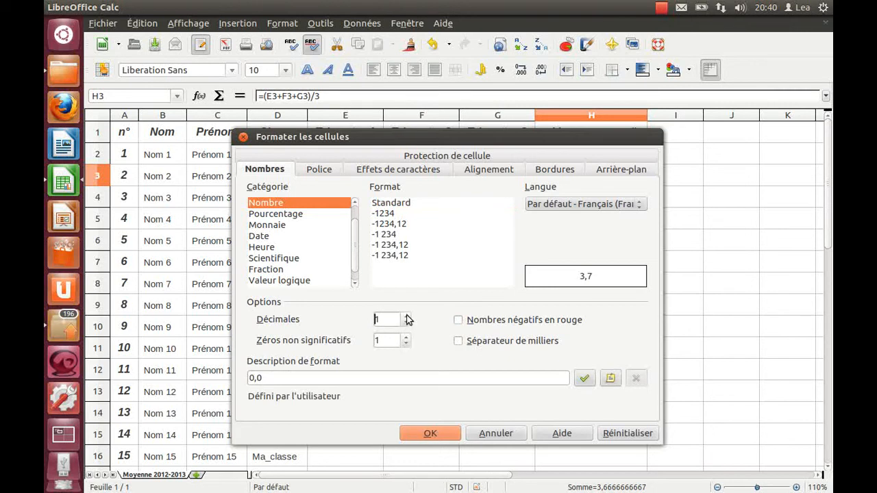
pyautogui.click(406, 316)
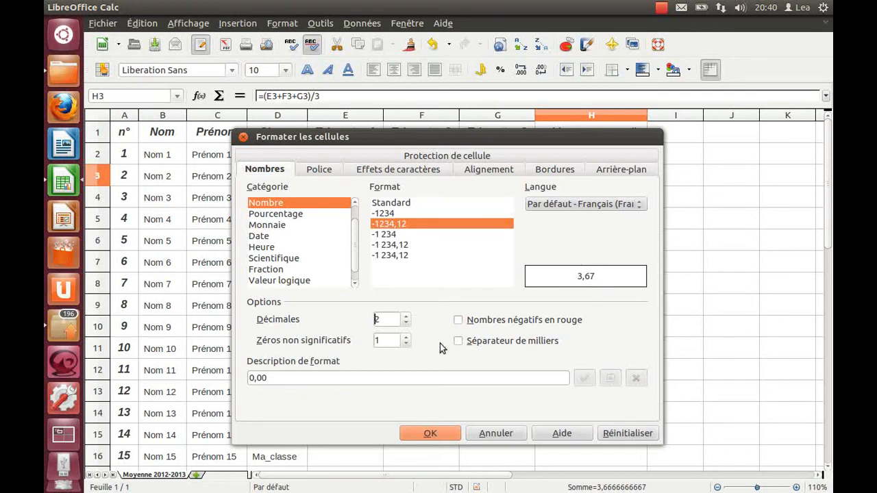
pyautogui.click(407, 323)
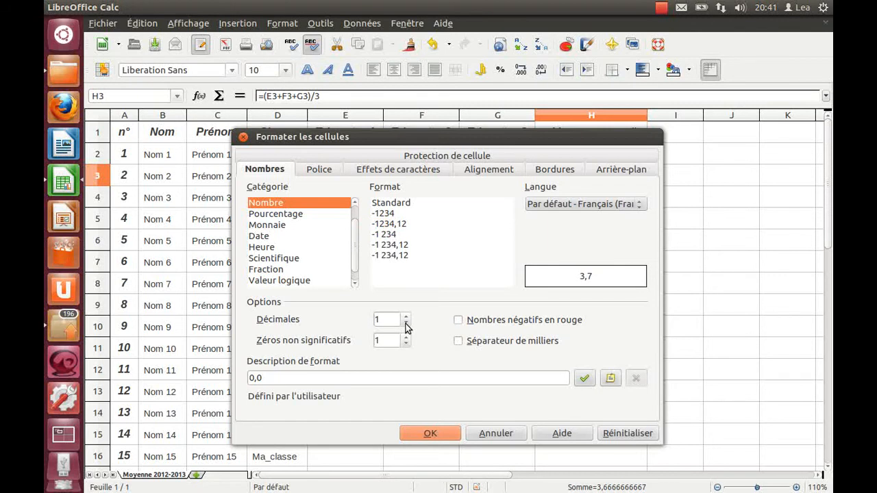
pyautogui.click(450, 434)
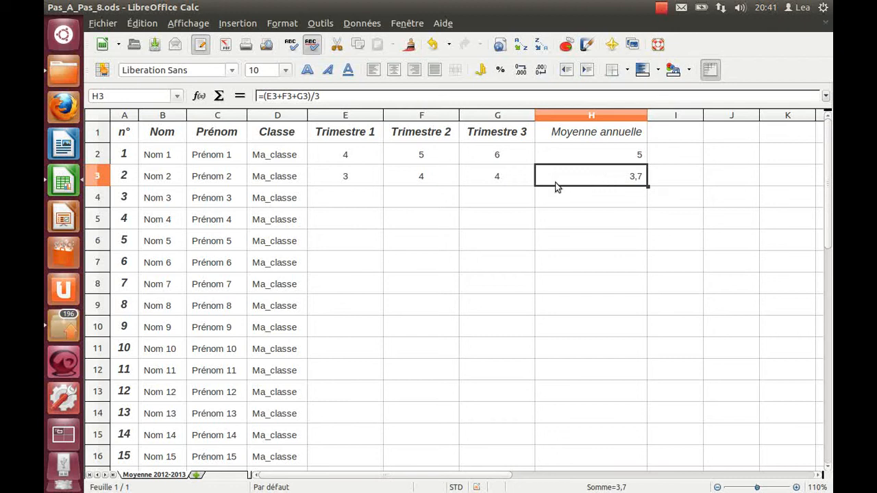
# In page break view, remove the break after column F so all columns fit on one page, checking the print preview before and after
pyautogui.click(268, 47)
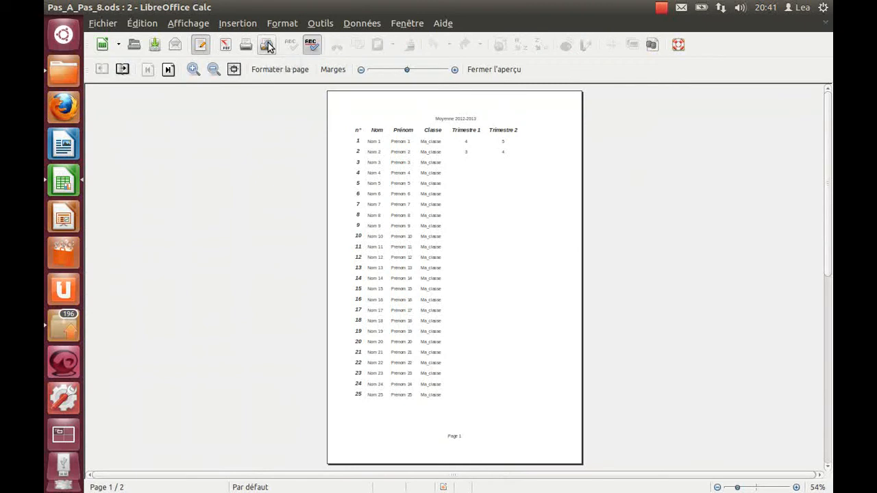
pyautogui.click(490, 70)
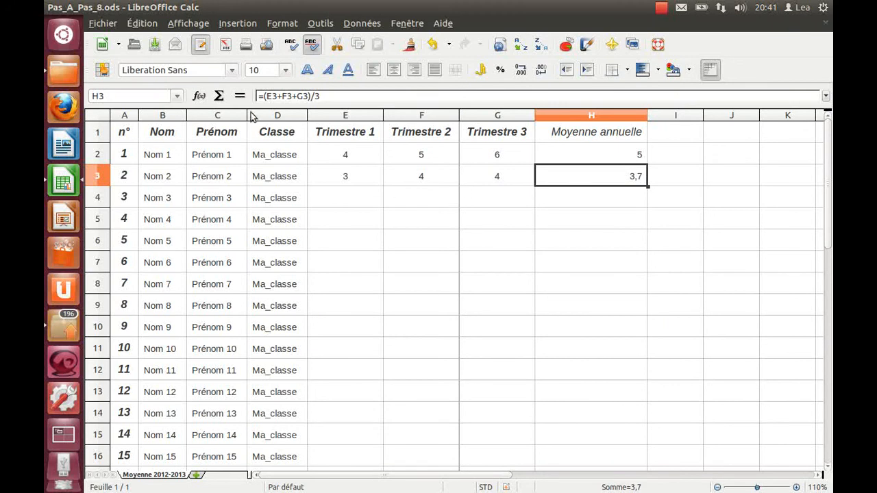
pyautogui.click(191, 25)
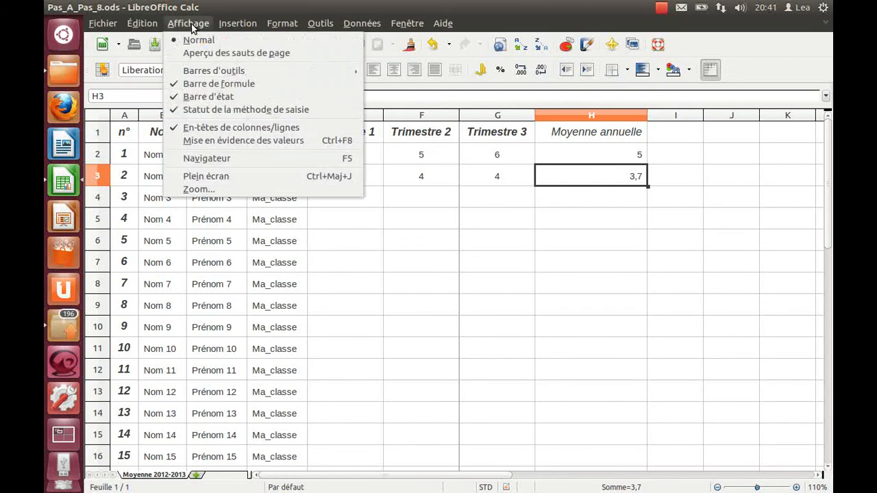
pyautogui.click(193, 39)
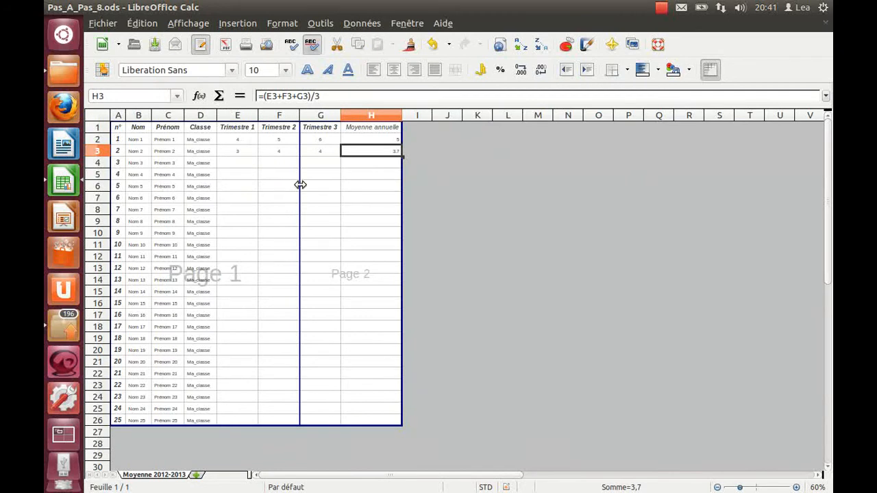
pyautogui.moveTo(300, 185); pyautogui.dragTo(383, 198)
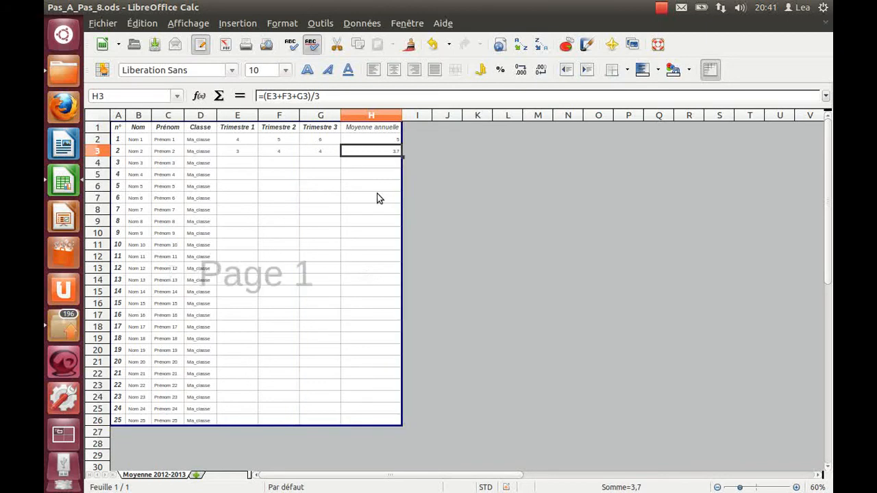
pyautogui.click(268, 44)
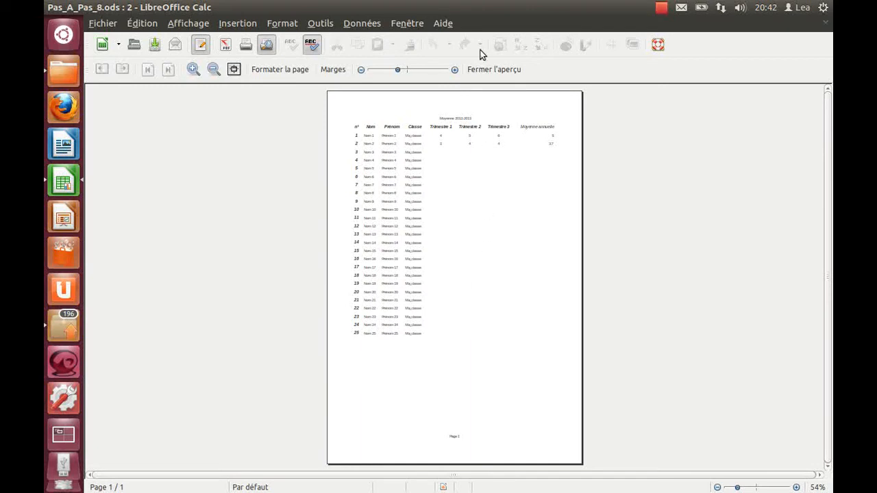
pyautogui.click(483, 70)
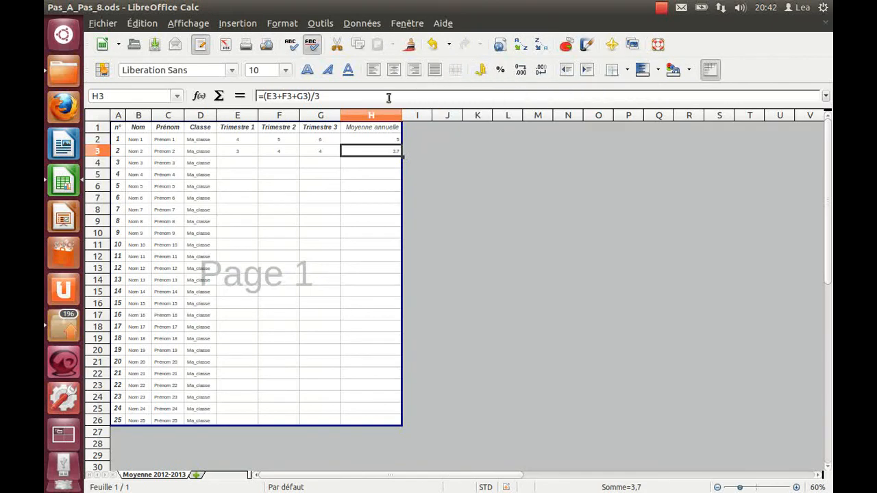
# Centre the contents of the whole Moyenne annuelle column horizontally
pyautogui.click(371, 117)
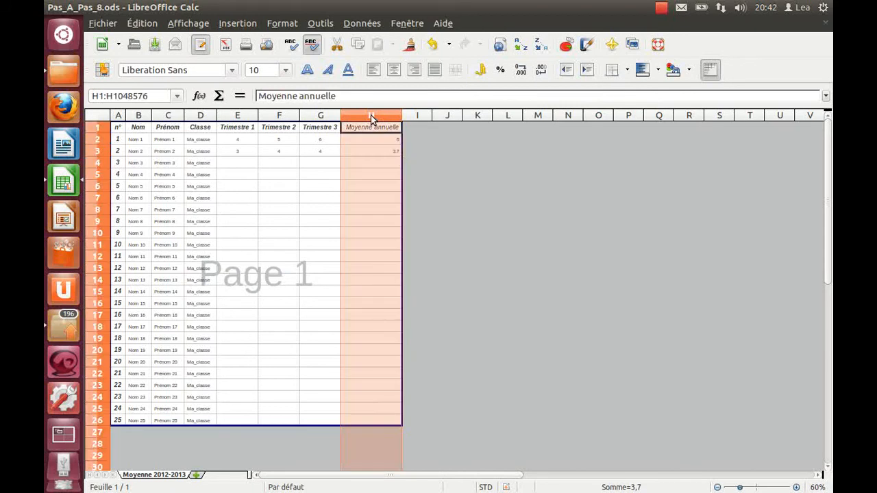
pyautogui.click(393, 71)
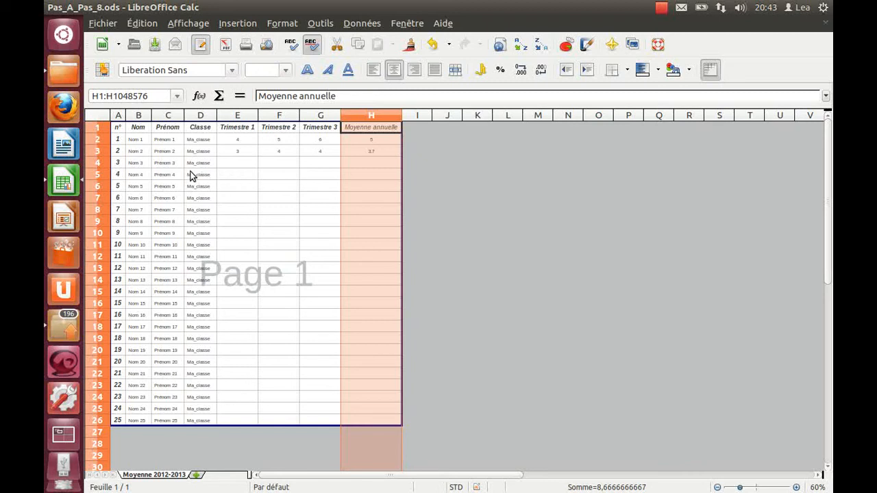
# Give every second row of the table, from row 2 through row 26, a Gris 10% background
pyautogui.click(101, 141)
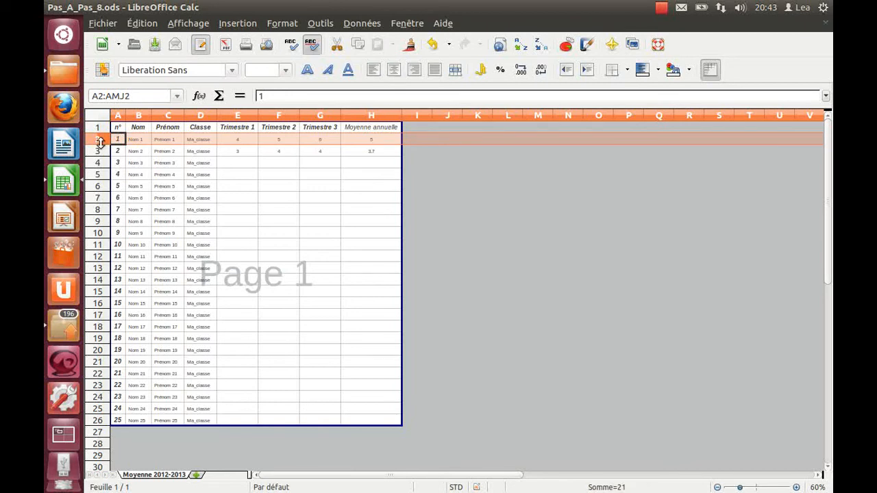
pyautogui.keyDown('ctrl'); pyautogui.click(99, 163); pyautogui.keyUp('ctrl')
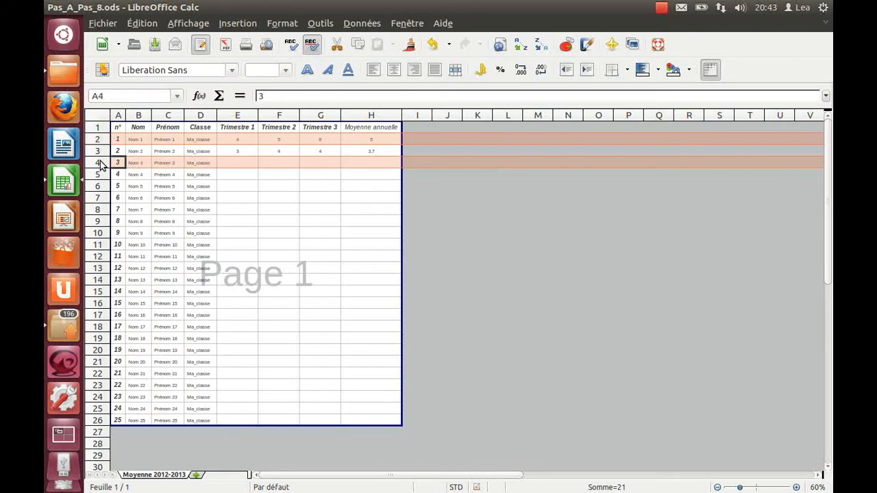
pyautogui.keyDown('ctrl'); pyautogui.click(99, 187); pyautogui.keyUp('ctrl')
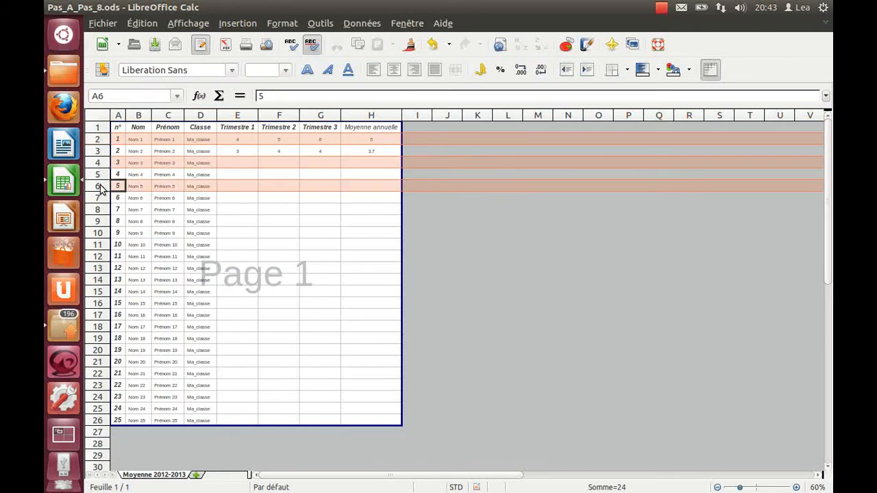
pyautogui.keyDown('ctrl'); pyautogui.click(100, 210); pyautogui.keyUp('ctrl')
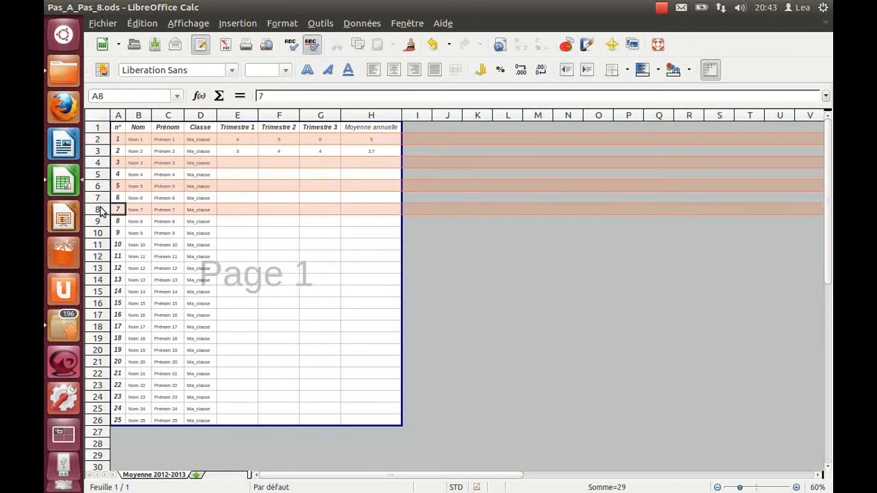
pyautogui.keyDown('ctrl'); pyautogui.click(99, 233); pyautogui.keyUp('ctrl')
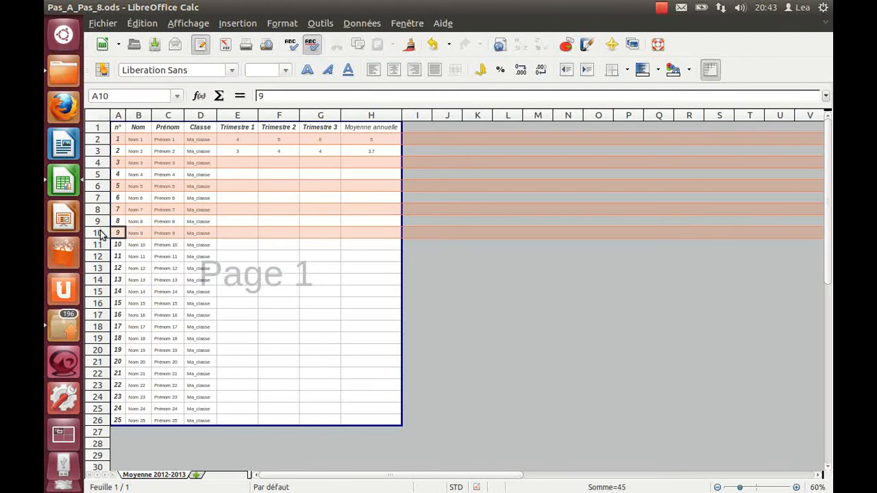
pyautogui.keyDown('ctrl'); pyautogui.click(100, 256); pyautogui.keyUp('ctrl')
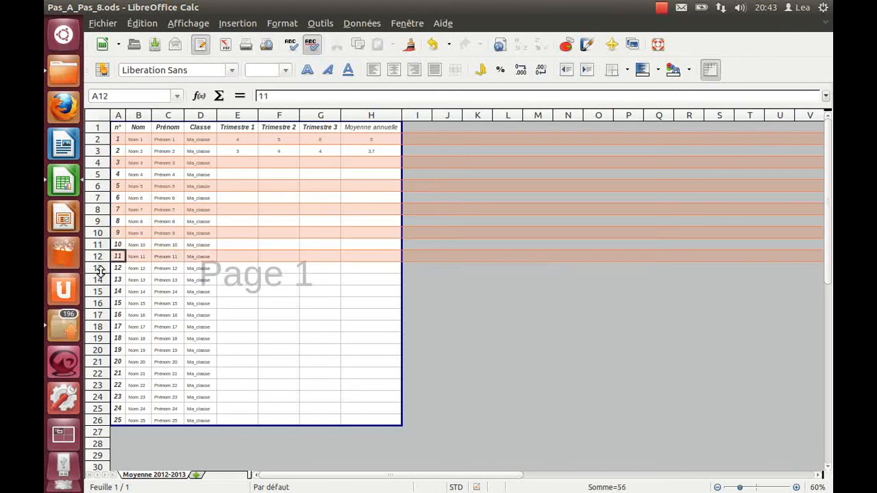
pyautogui.keyDown('ctrl'); pyautogui.click(100, 280); pyautogui.keyUp('ctrl')
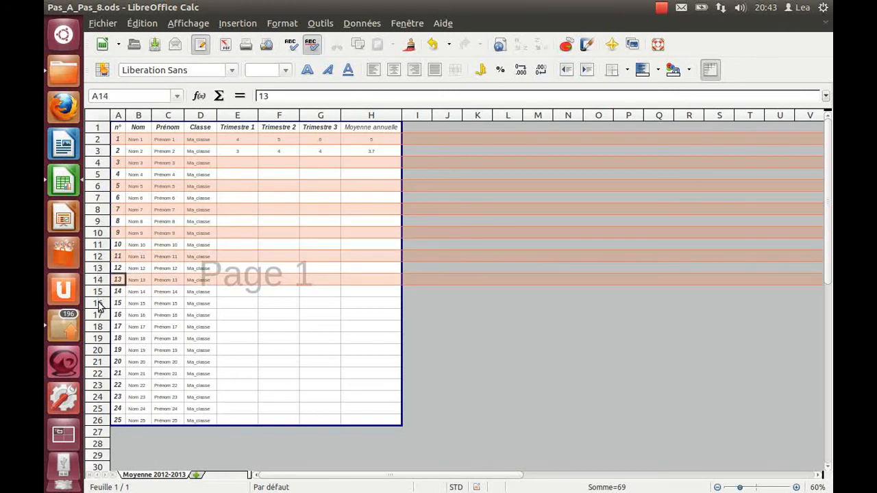
pyautogui.keyDown('ctrl'); pyautogui.click(99, 303); pyautogui.keyUp('ctrl')
pyautogui.keyDown('ctrl'); pyautogui.click(100, 327); pyautogui.keyUp('ctrl')
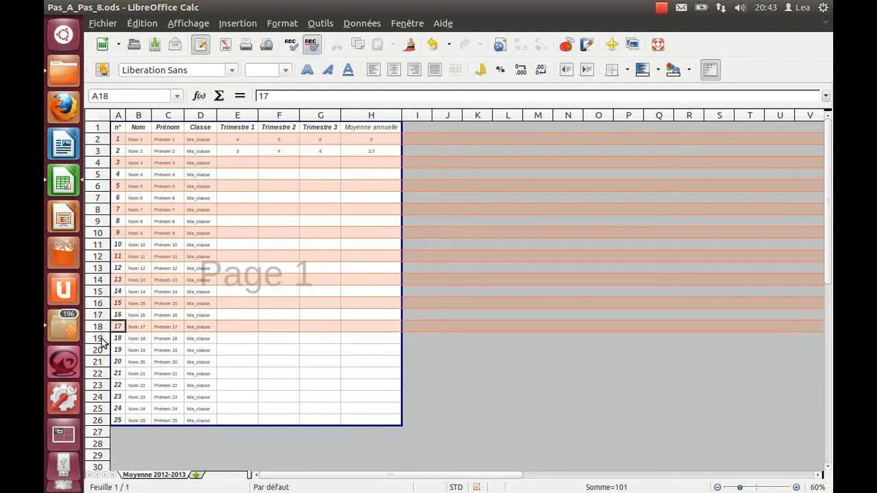
pyautogui.keyDown('ctrl'); pyautogui.click(100, 350); pyautogui.keyUp('ctrl')
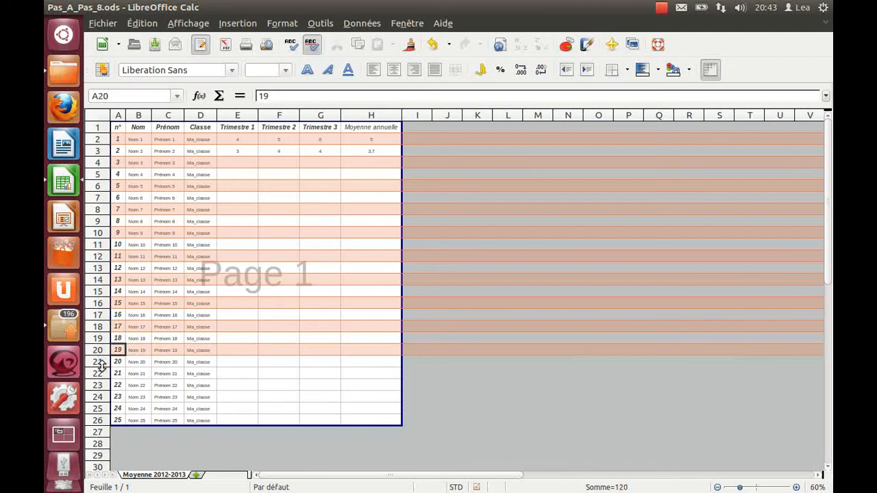
pyautogui.keyDown('ctrl'); pyautogui.click(100, 373); pyautogui.keyUp('ctrl')
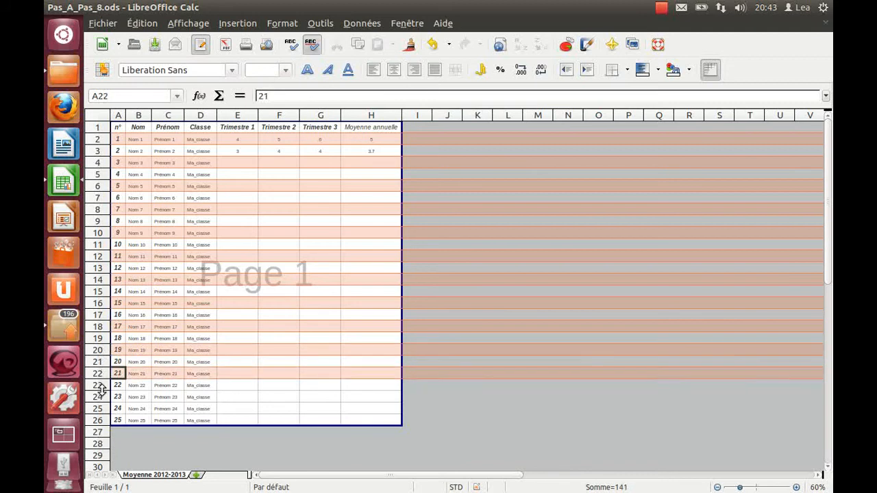
pyautogui.keyDown('ctrl'); pyautogui.click(100, 397); pyautogui.keyUp('ctrl')
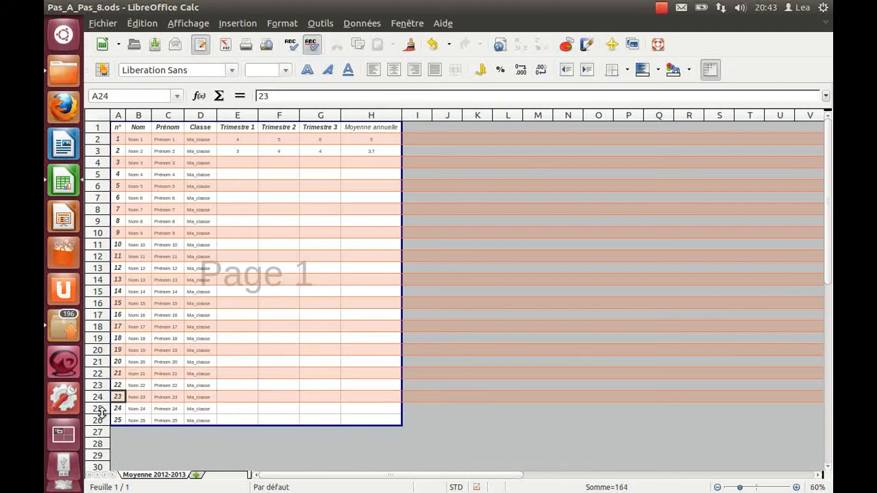
pyautogui.keyDown('ctrl'); pyautogui.click(100, 420); pyautogui.keyUp('ctrl')
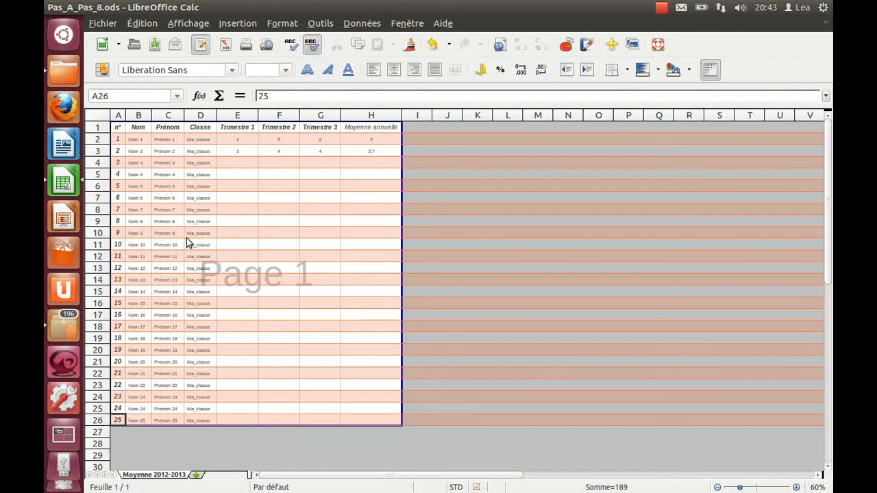
pyautogui.hotkey('ctrl', '1')
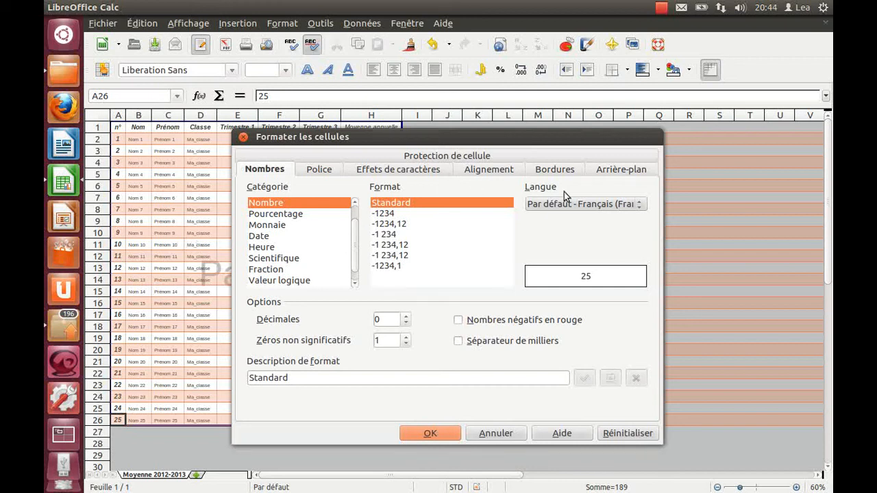
pyautogui.click(607, 172)
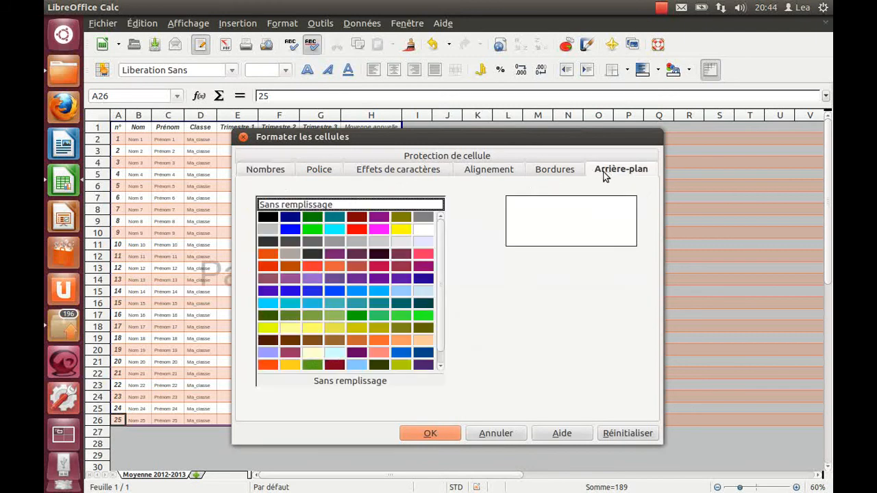
pyautogui.click(401, 243)
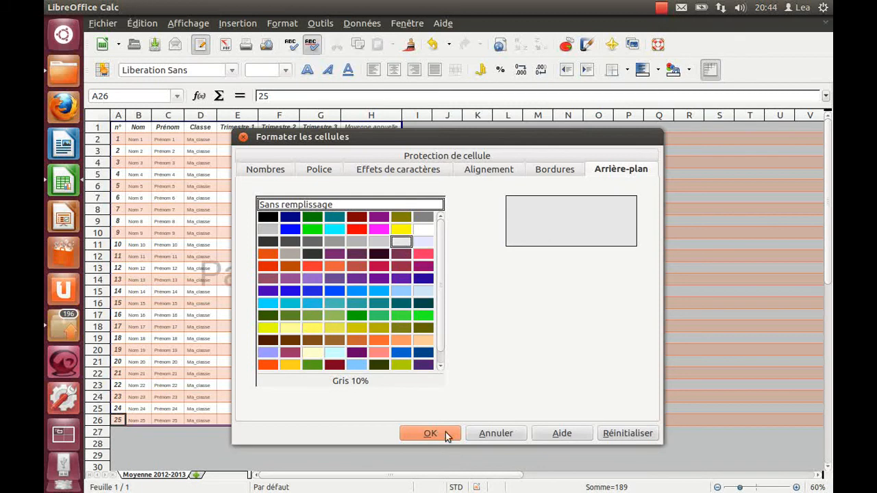
pyautogui.click(430, 433)
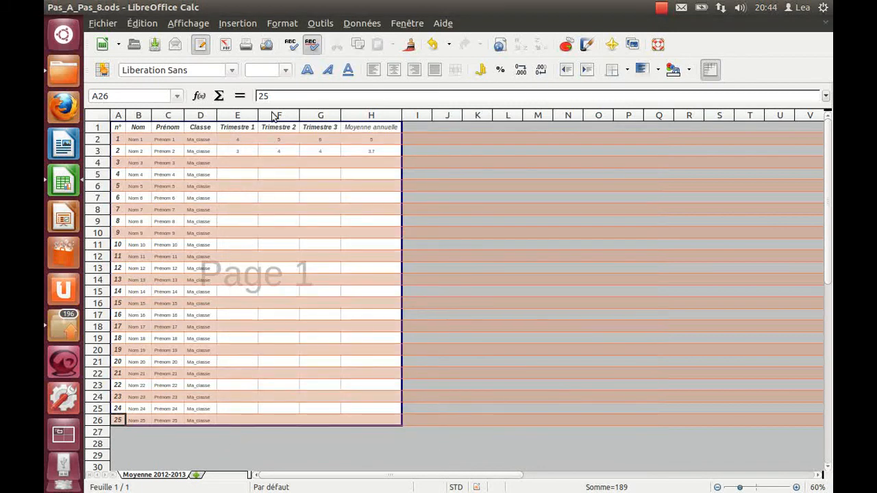
# From the print preview, add the text Pas_A_Pas_9 to the right zone of the page footer
pyautogui.click(267, 45)
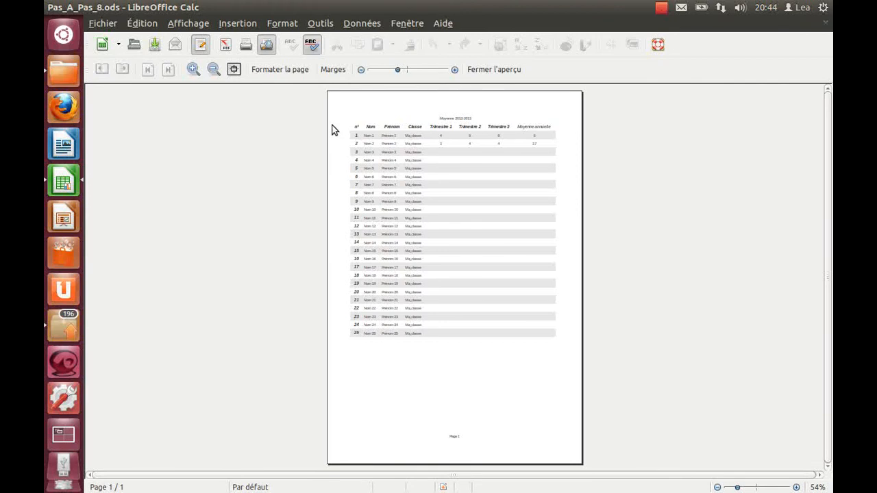
pyautogui.click(293, 69)
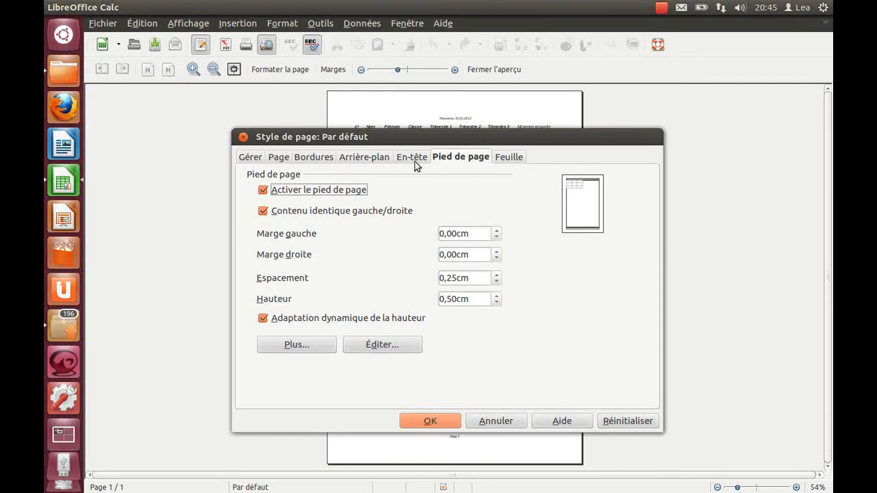
pyautogui.click(396, 345)
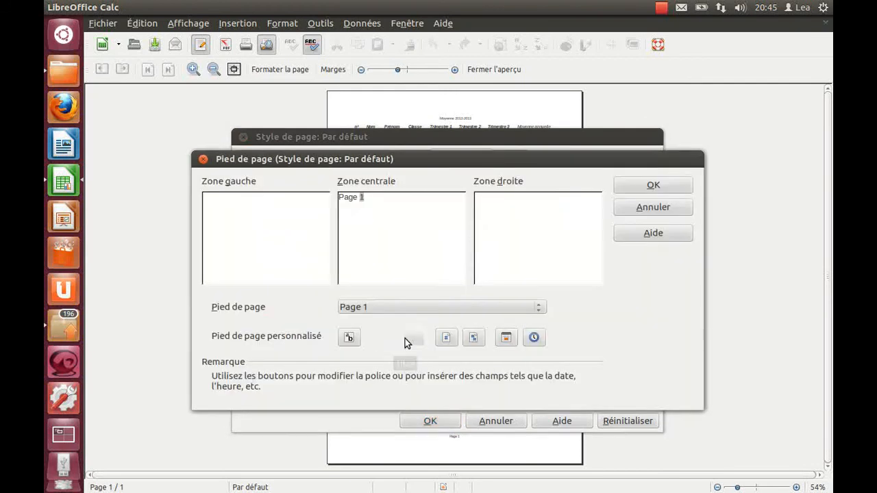
pyautogui.click(500, 209)
pyautogui.write('Pa')
pyautogui.write('_A_Pas_9')
pyautogui.click(625, 186)
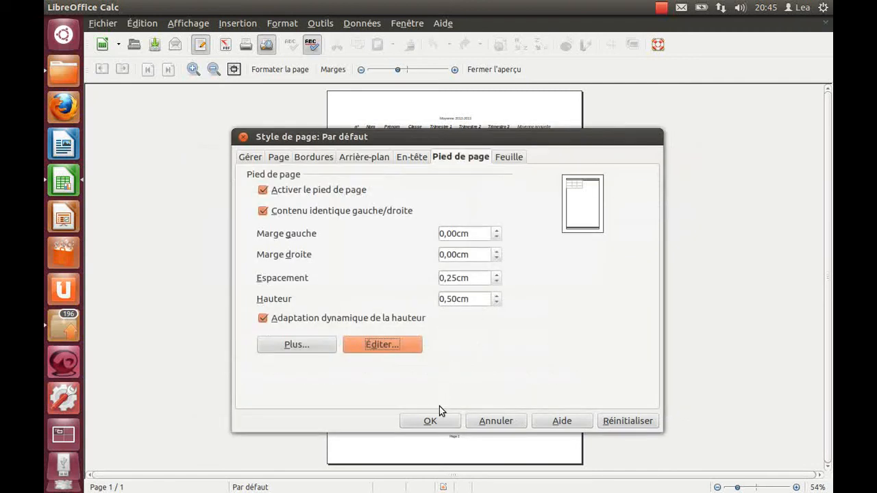
pyautogui.click(430, 421)
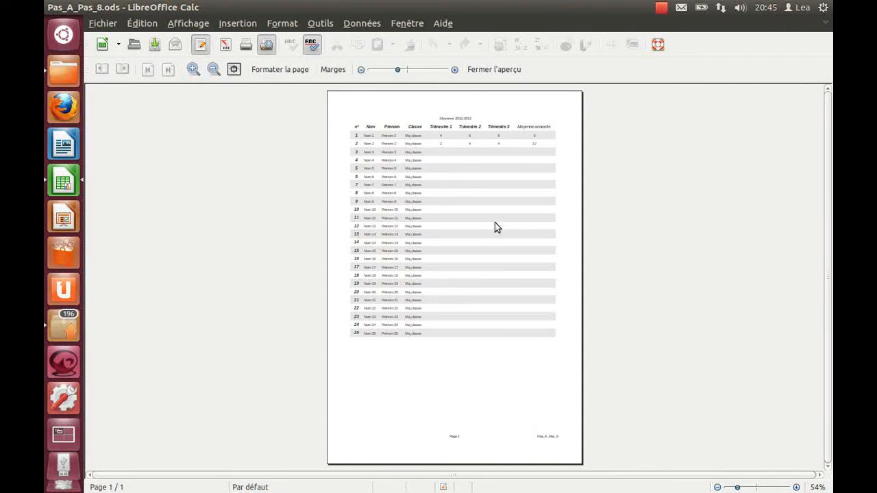
# Close the print preview and switch the sheet from page break view to normal view
pyautogui.click(502, 71)
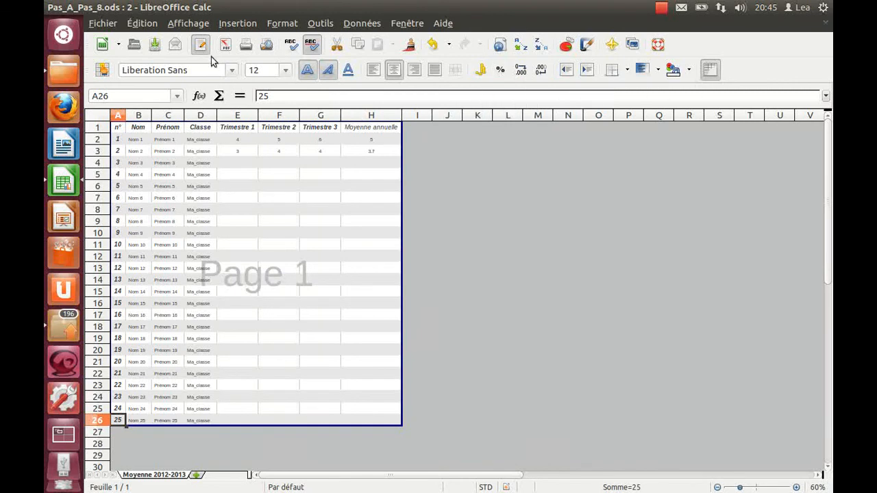
pyautogui.click(188, 23)
pyautogui.click(194, 41)
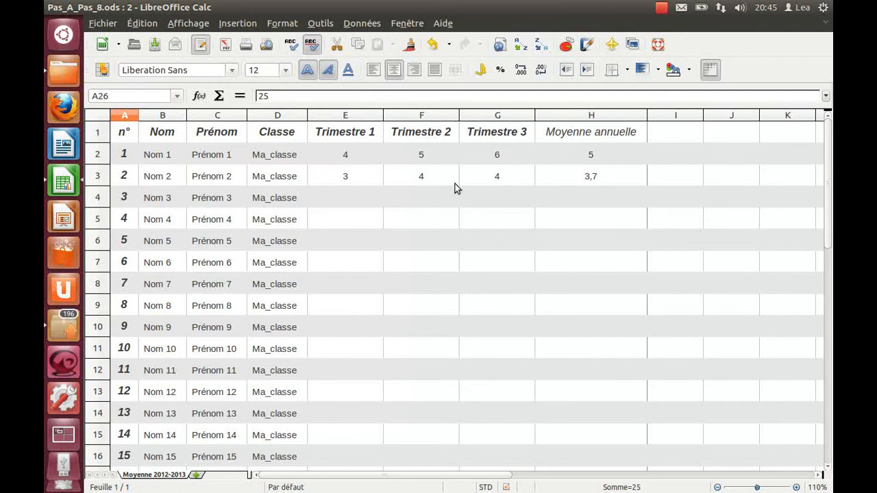
# Format the average in H2 as a number with 1 decimal place
pyautogui.click(560, 162)
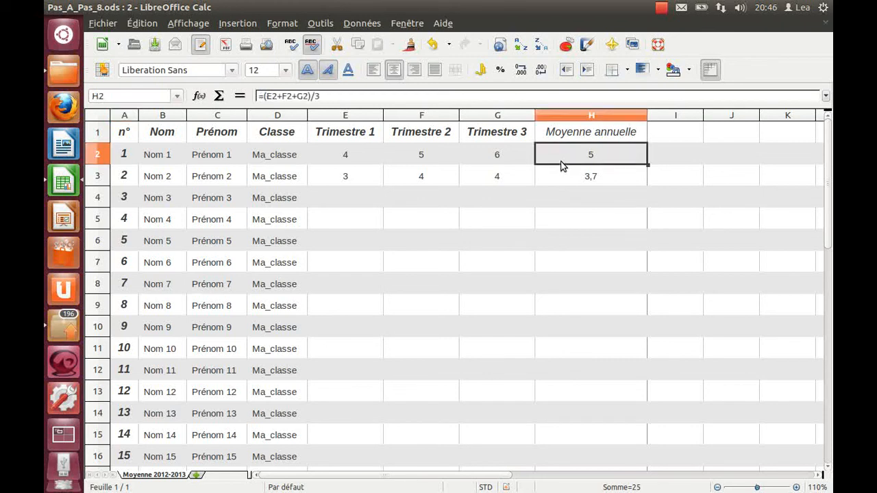
pyautogui.hotkey('ctrl', '1')
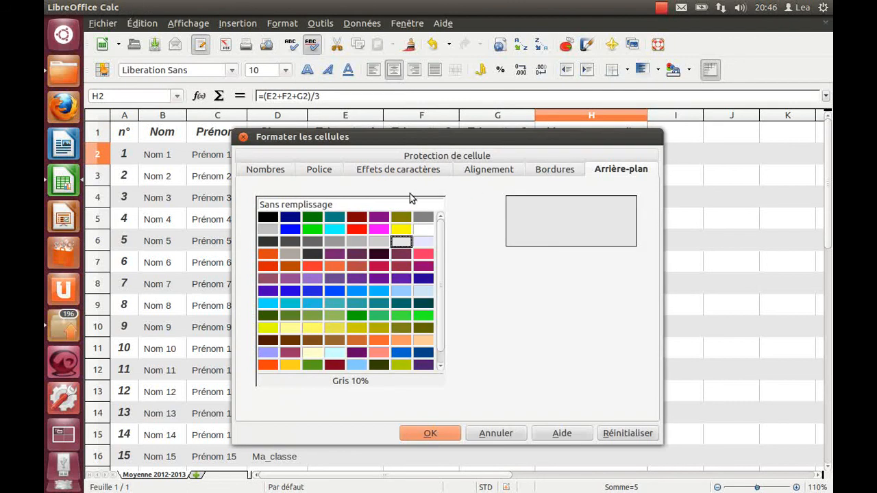
pyautogui.click(269, 174)
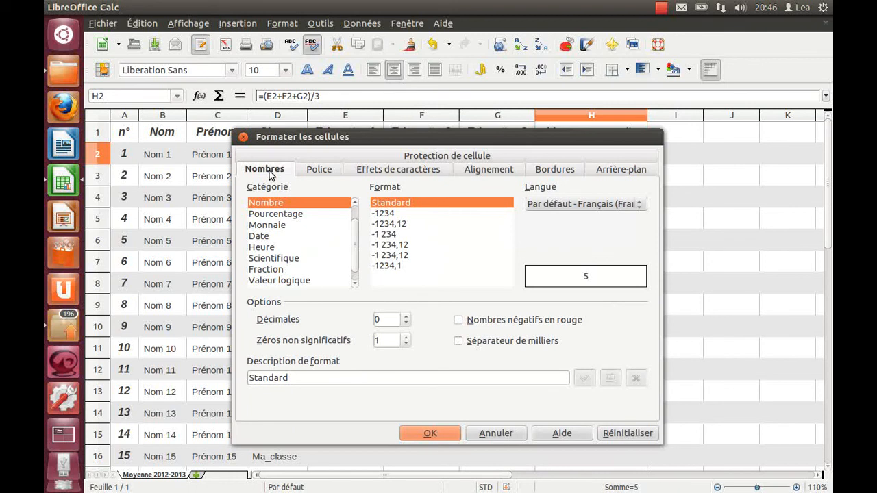
pyautogui.click(405, 316)
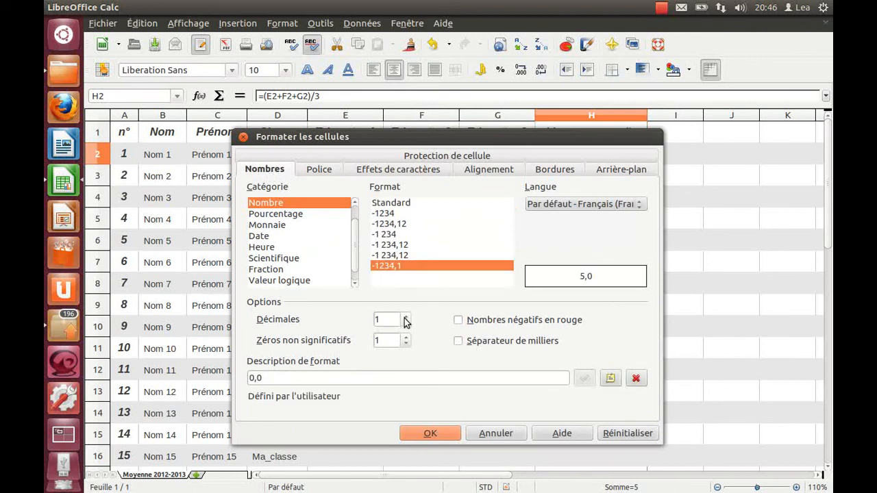
pyautogui.click(444, 432)
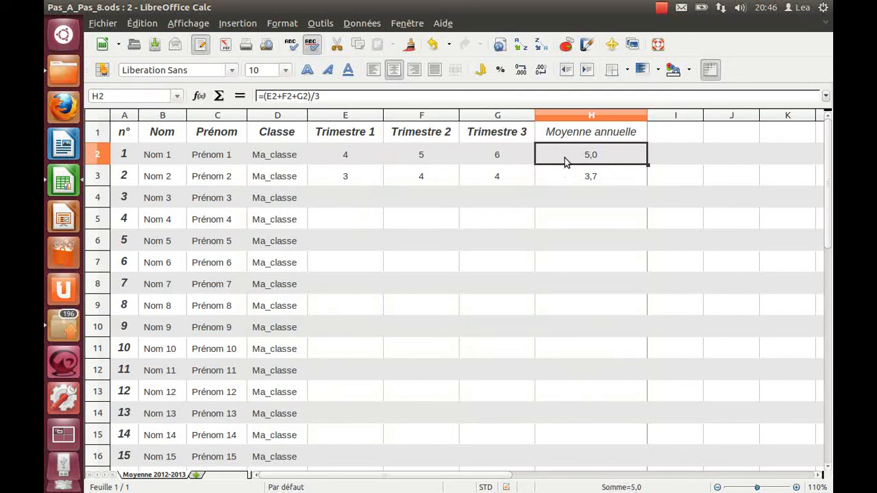
# Fill the annual average formulas in H2:H3 down to H26 and check the result in the print preview
pyautogui.moveTo(564, 157); pyautogui.dragTo(565, 176)
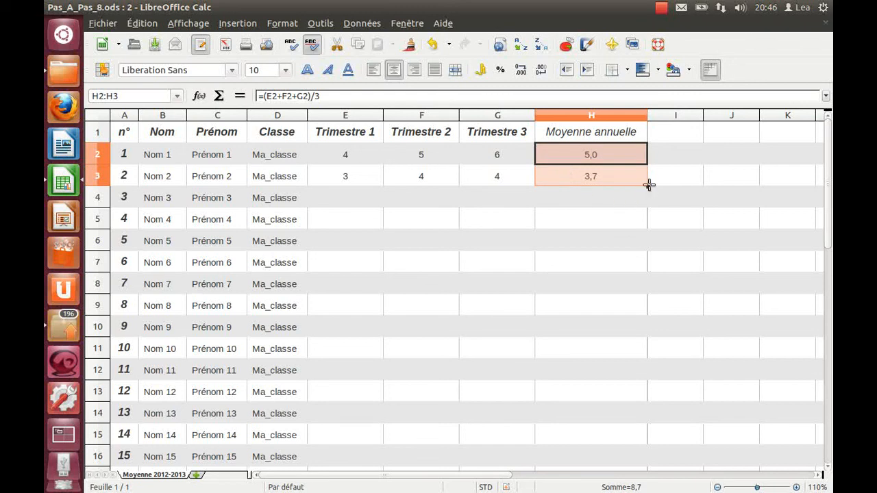
pyautogui.moveTo(648, 185); pyautogui.dragTo(636, 434)
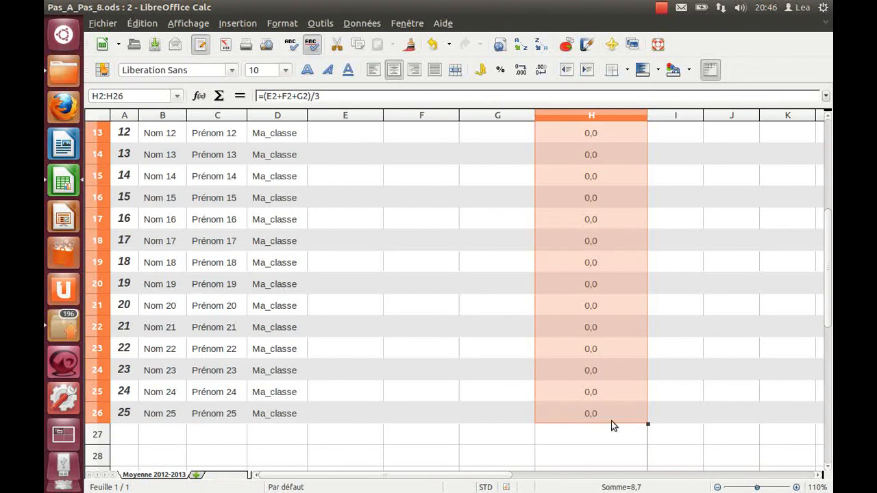
pyautogui.click(268, 46)
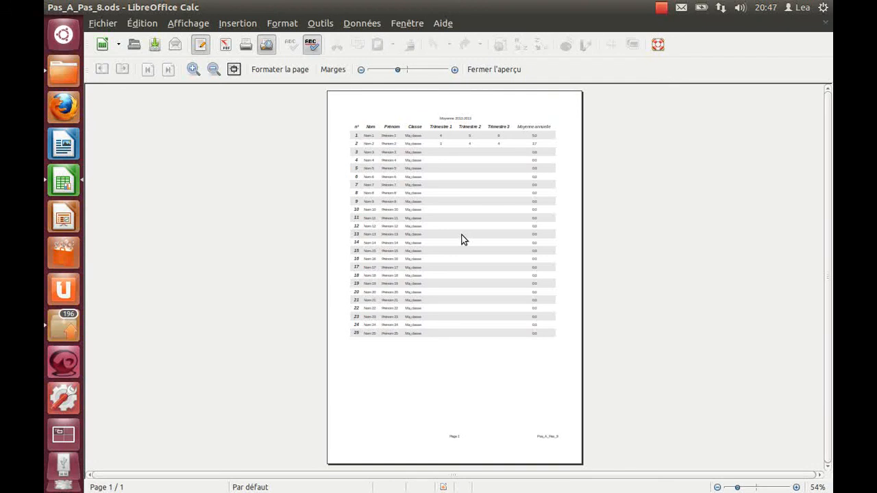
pyautogui.click(488, 69)
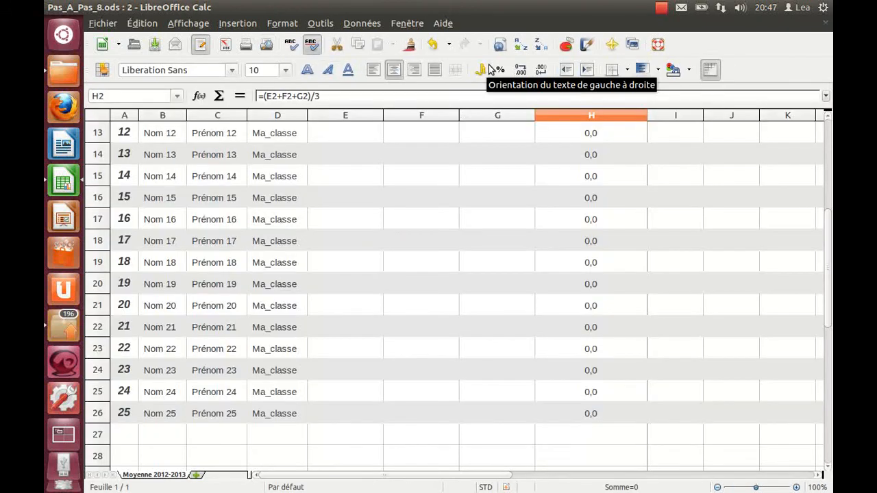
# Enter the test grades 4, 3 and 5 for pupil 3 in cells E4, F4 and G4
pyautogui.moveTo(827, 228); pyautogui.dragTo(821, 140)
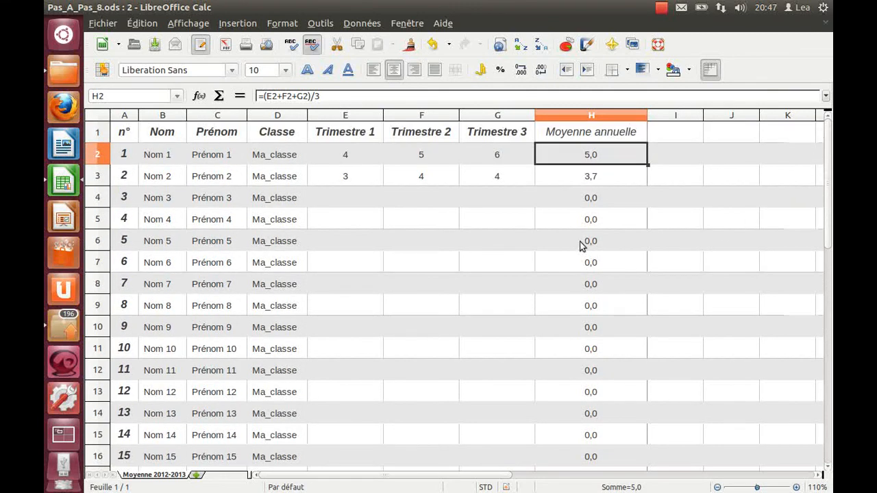
pyautogui.click(355, 203)
pyautogui.write('4')
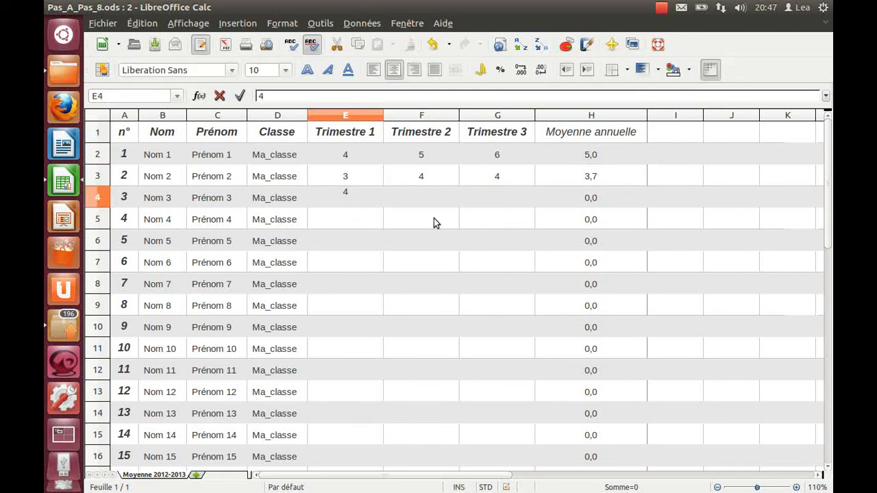
pyautogui.click(425, 200)
pyautogui.write('3')
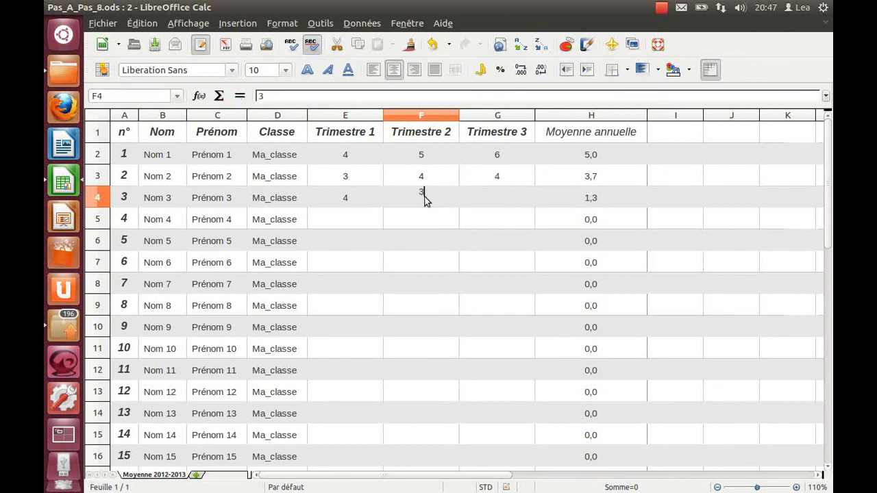
pyautogui.click(485, 197)
pyautogui.write('5')
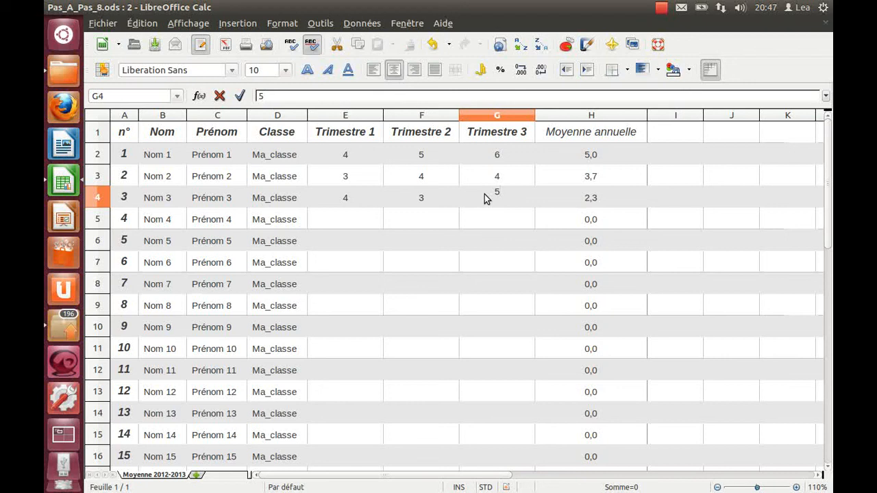
pyautogui.press('Tab')
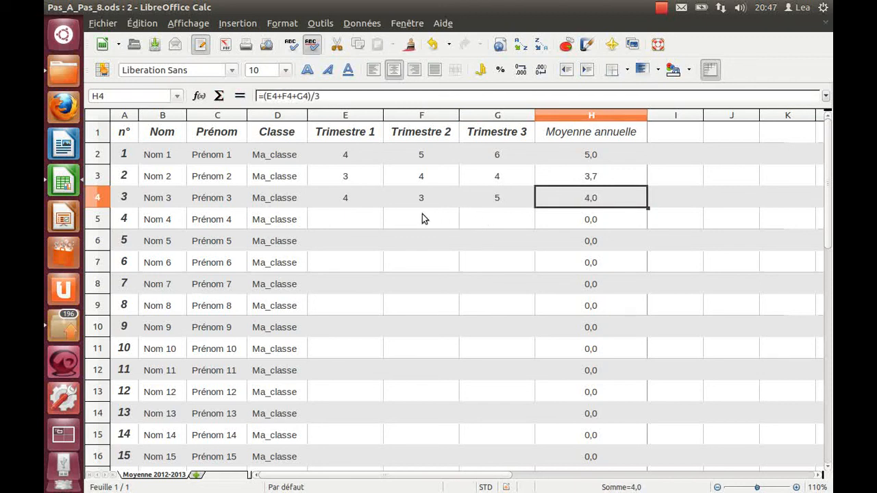
# Undo the three test grade entries in E4:G4
pyautogui.click(433, 47)
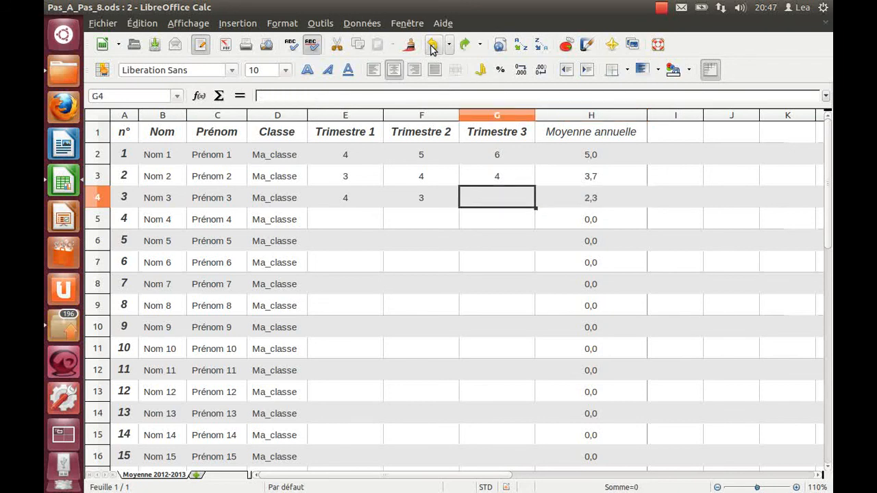
pyautogui.click(433, 47)
pyautogui.click(433, 47)
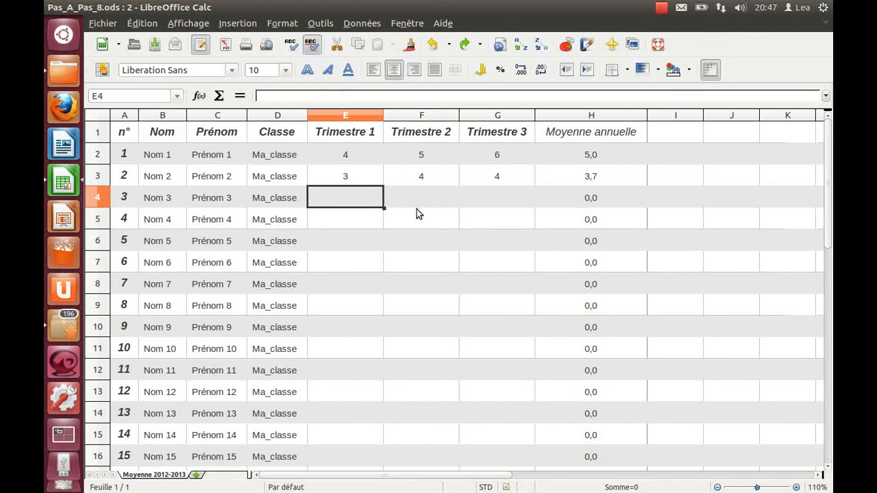
# Save the spreadsheet under the new name Pas_A_Pas_9 in the PasAPas folder
pyautogui.click(103, 23)
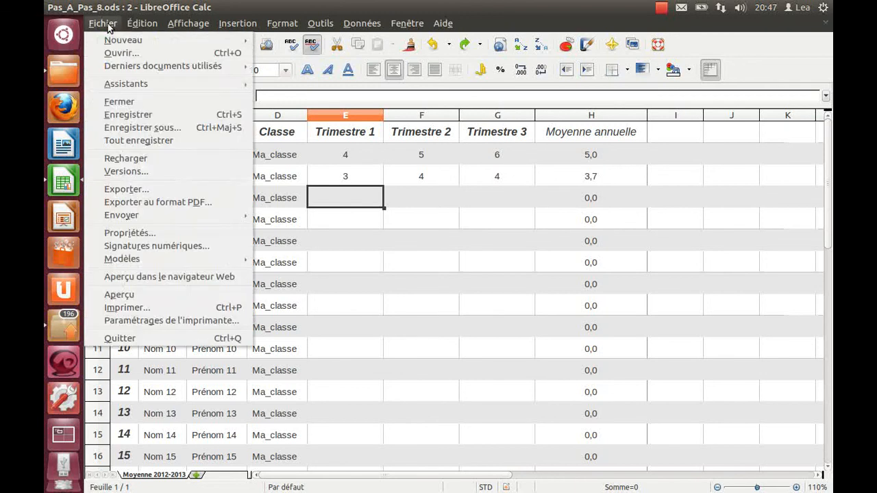
pyautogui.click(142, 128)
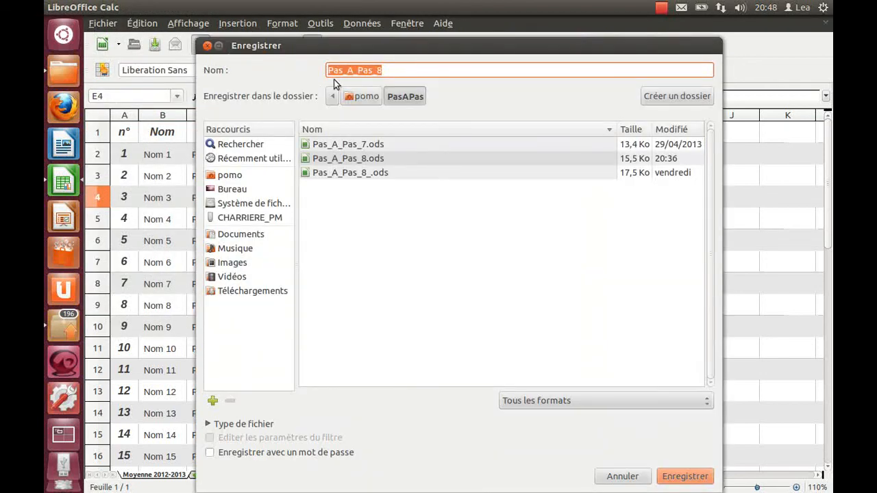
pyautogui.click(383, 69)
pyautogui.press('BackSpace')
pyautogui.write('9')
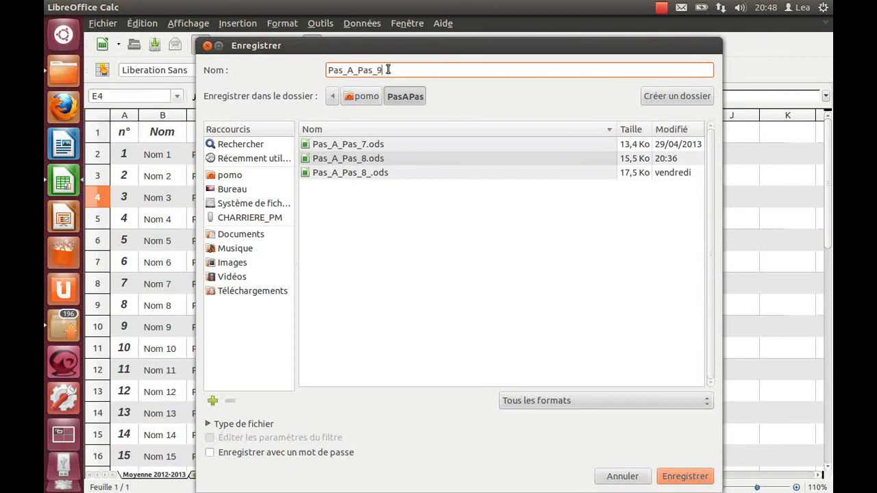
pyautogui.click(666, 474)
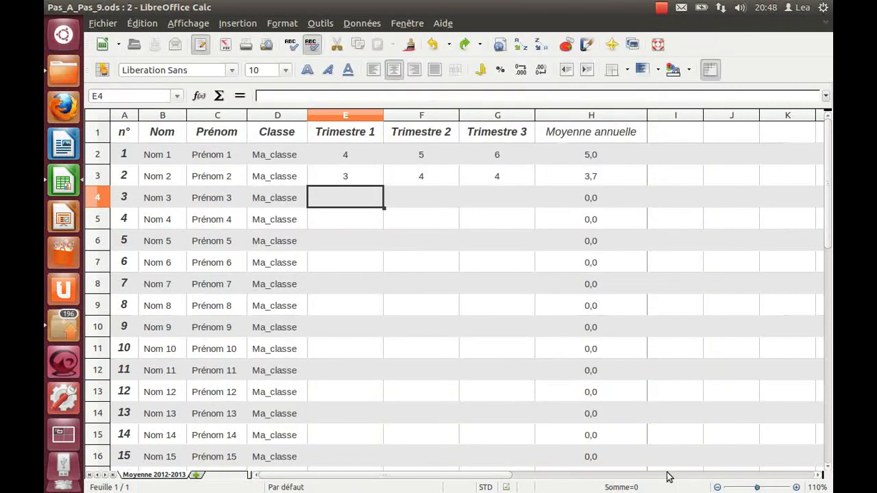
# Save a copy of Pas_A_Pas_9 as an ODF spreadsheet template (.ots) in the PasAPas folder and close the document
pyautogui.click(104, 25)
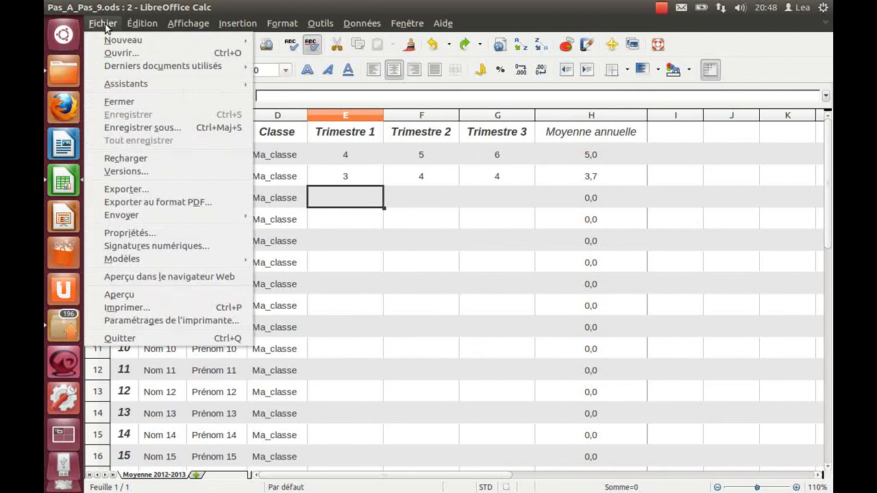
pyautogui.click(161, 128)
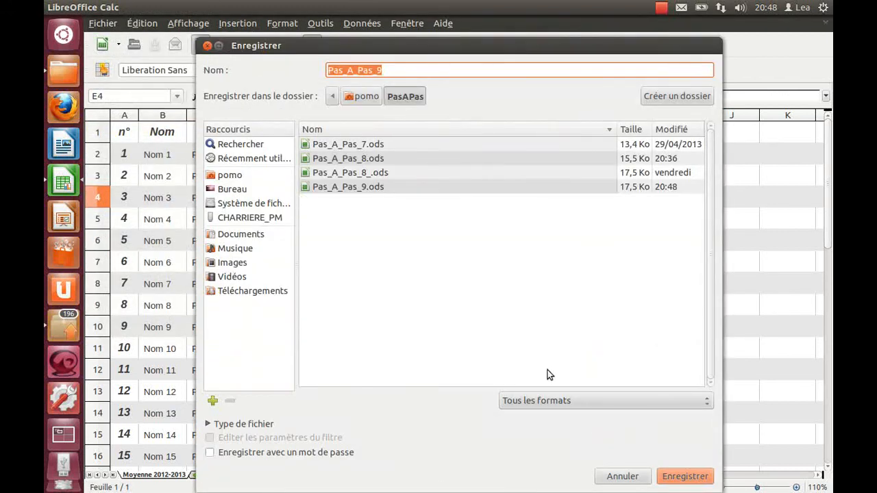
pyautogui.click(557, 401)
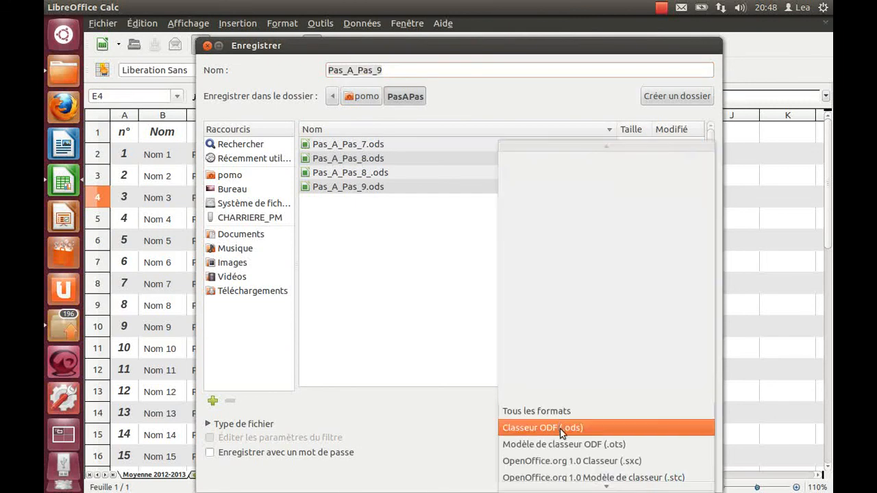
pyautogui.click(566, 445)
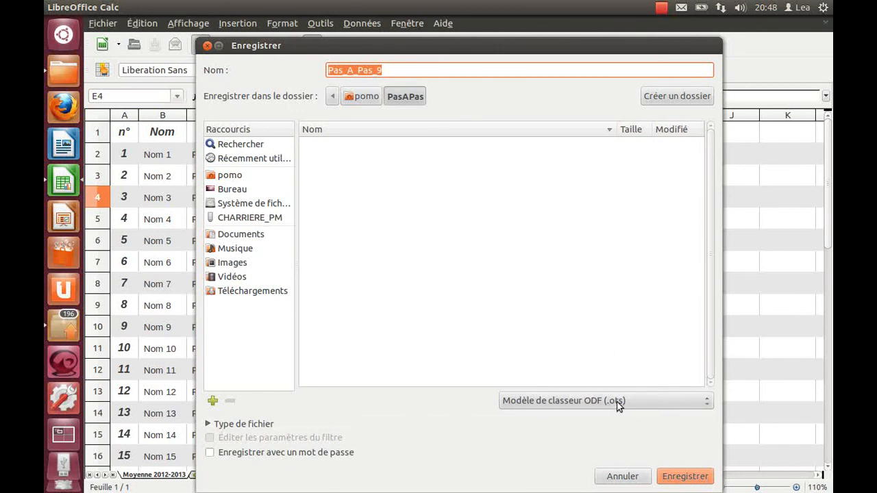
pyautogui.click(676, 477)
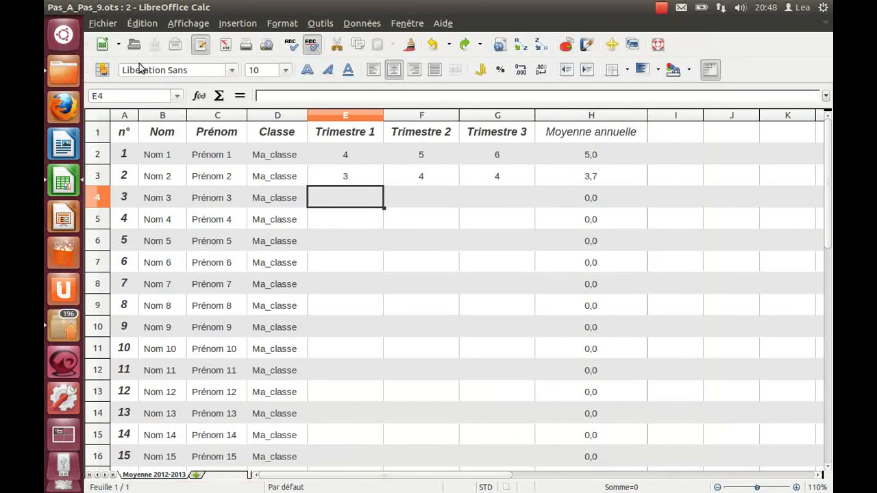
pyautogui.click(103, 28)
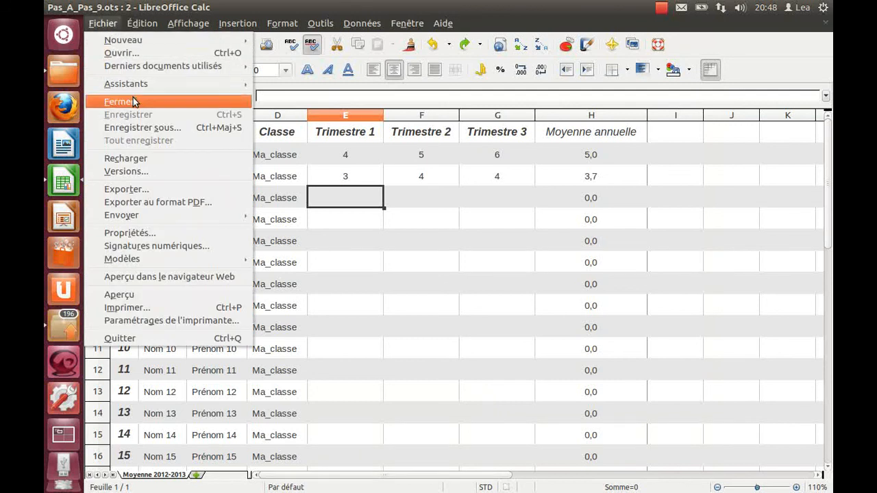
pyautogui.click(135, 102)
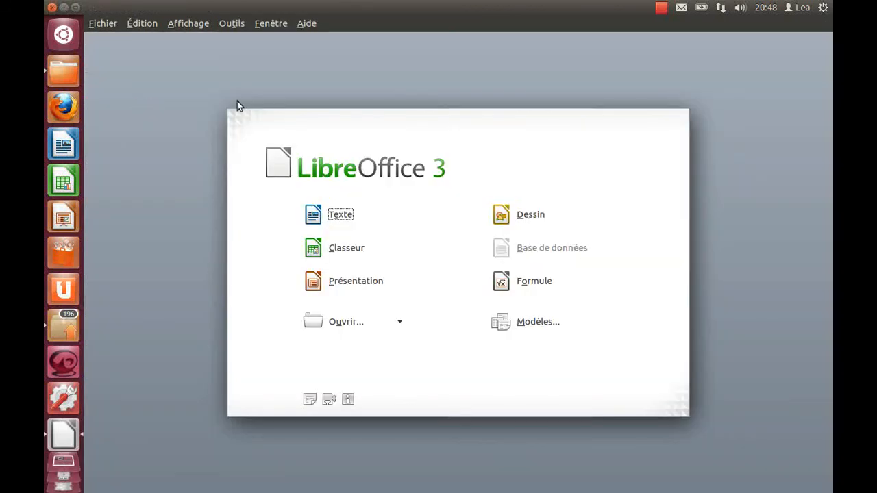